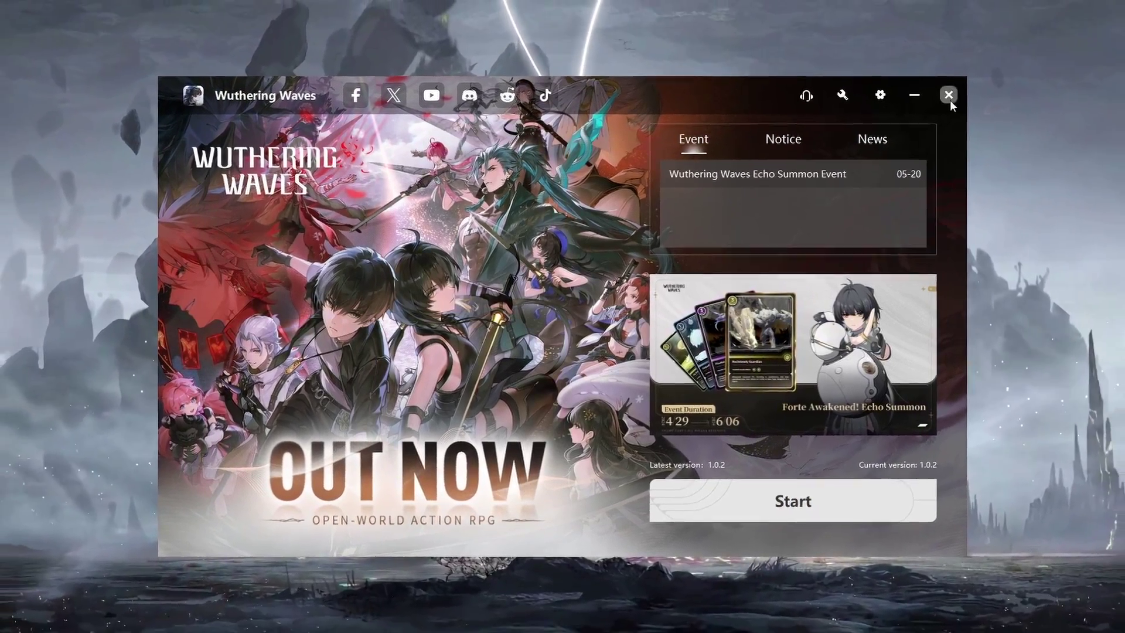
Close the Wuthering Waves launcher window so only the desktop remains.
left_click(988, 72)
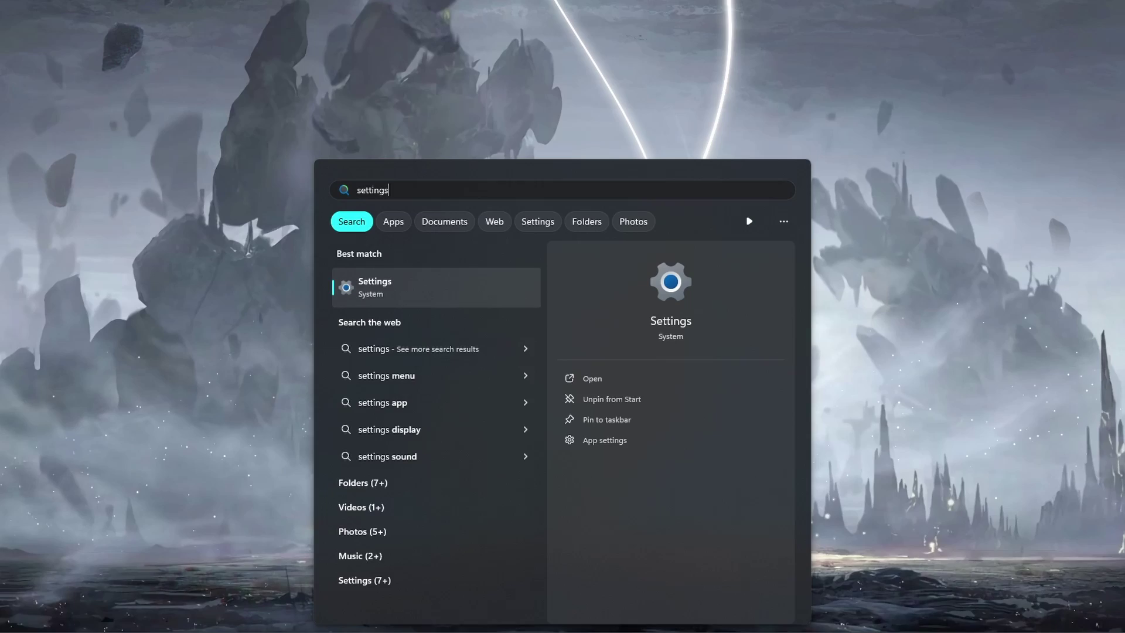
key("Return")
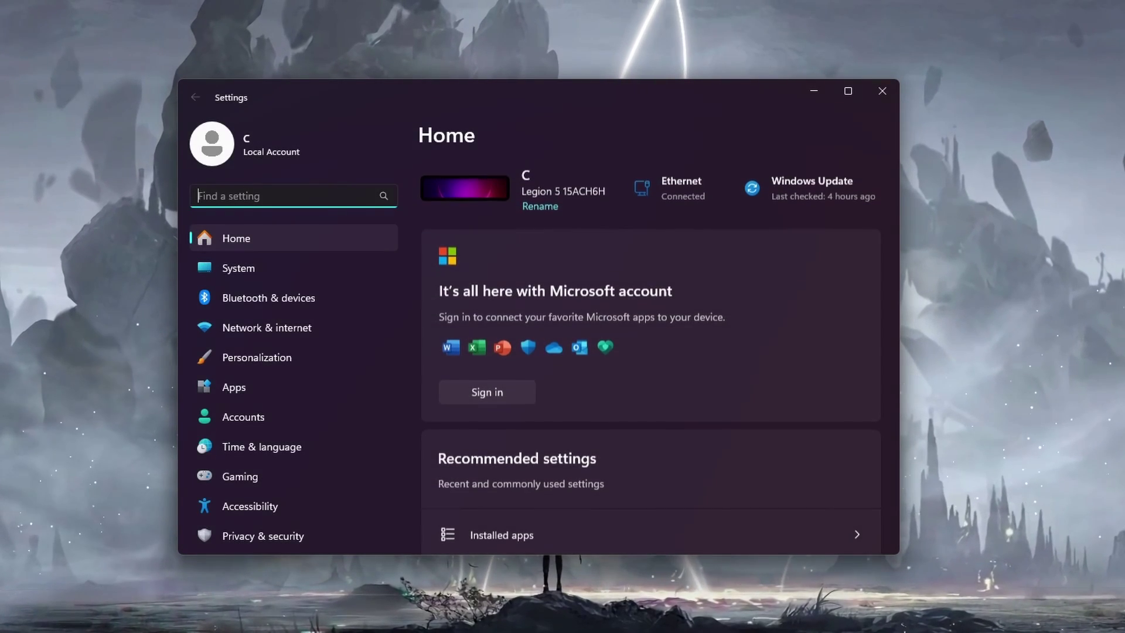
left_click(296, 333)
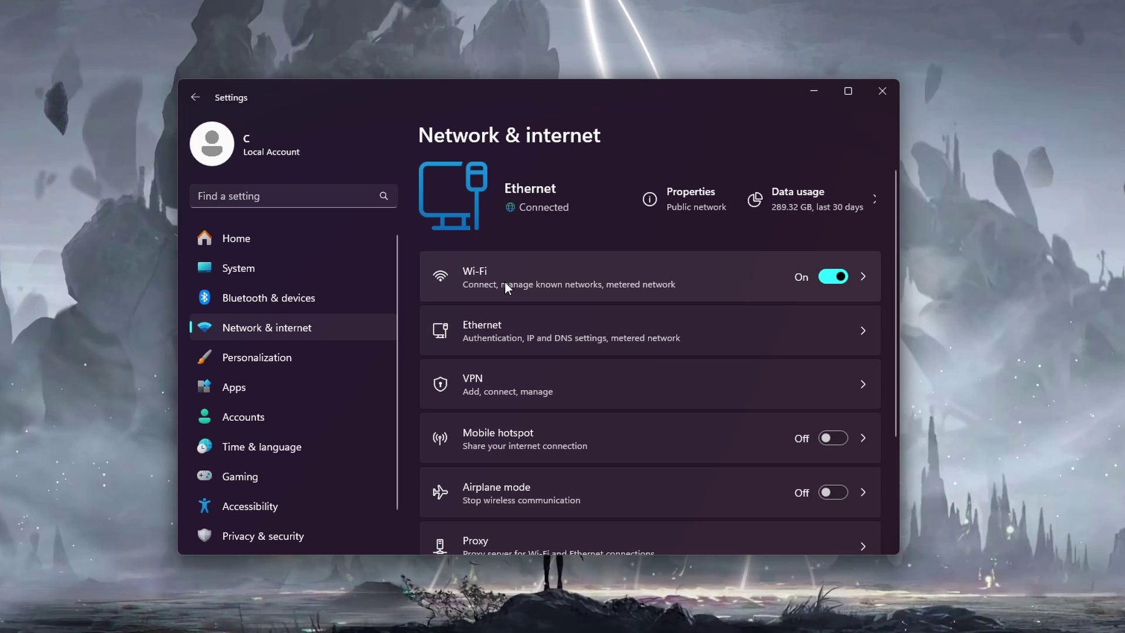
left_click(586, 274)
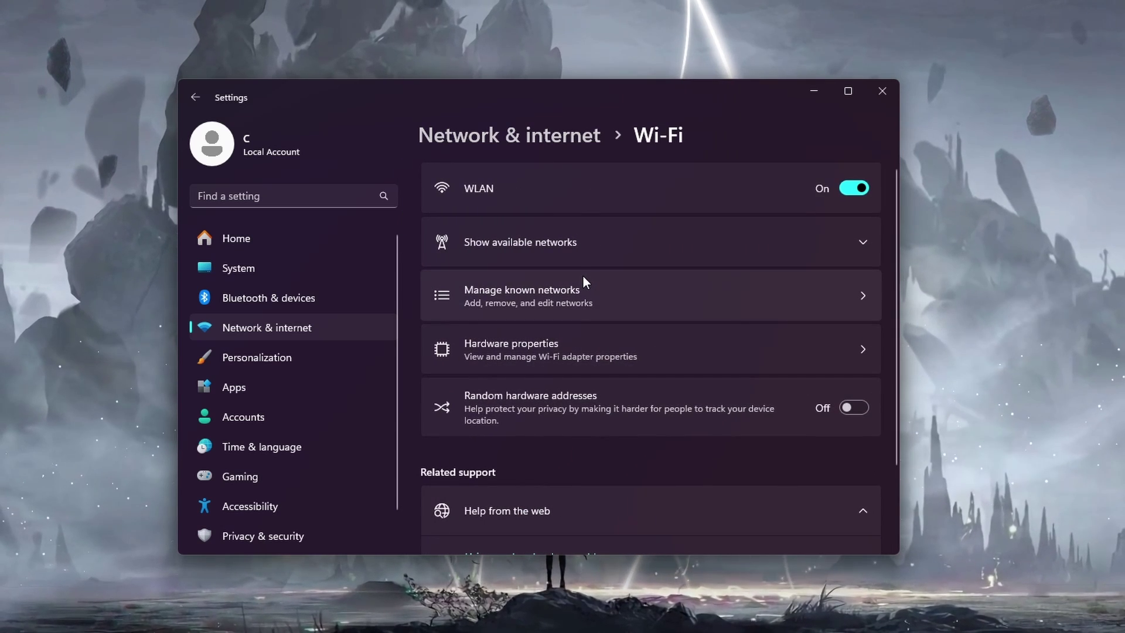
left_click(515, 140)
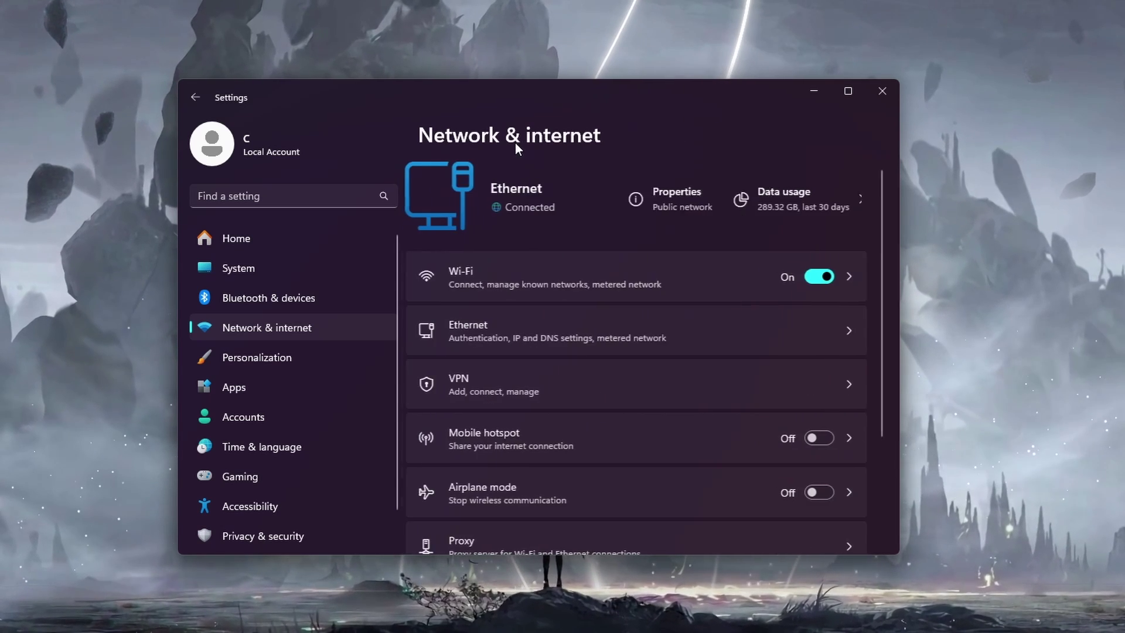
left_click(540, 311)
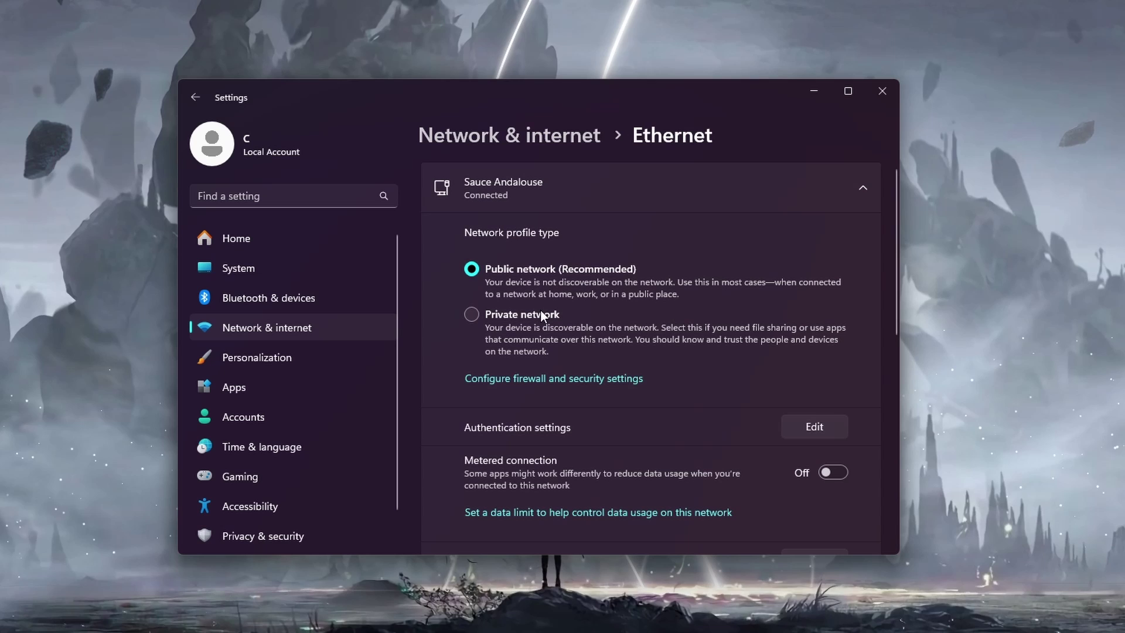
left_click(501, 135)
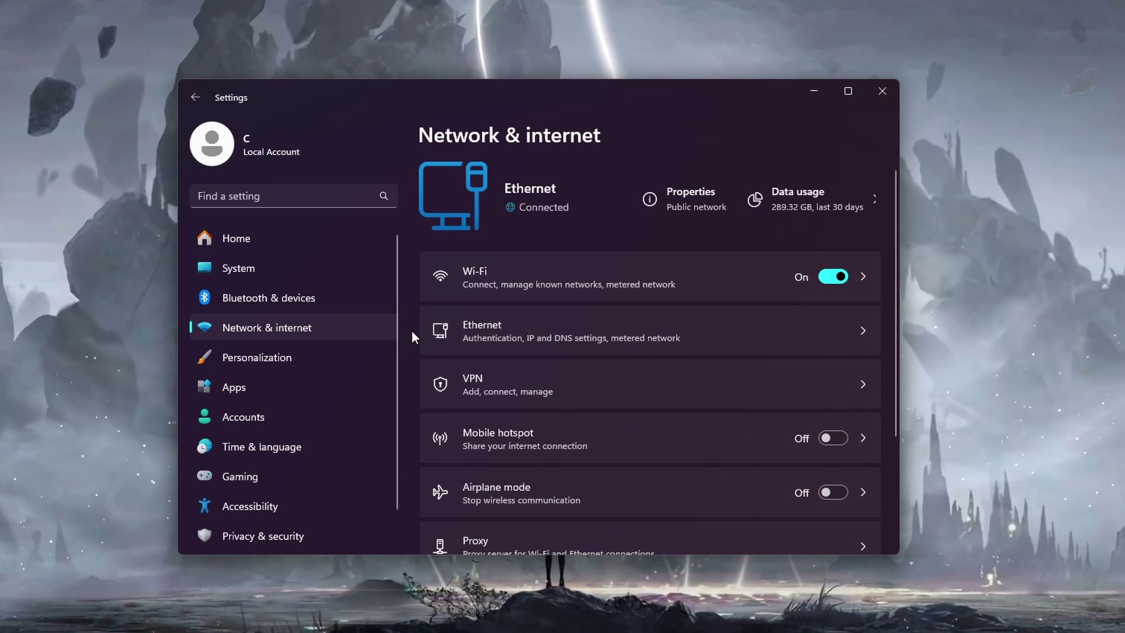
left_click(577, 382)
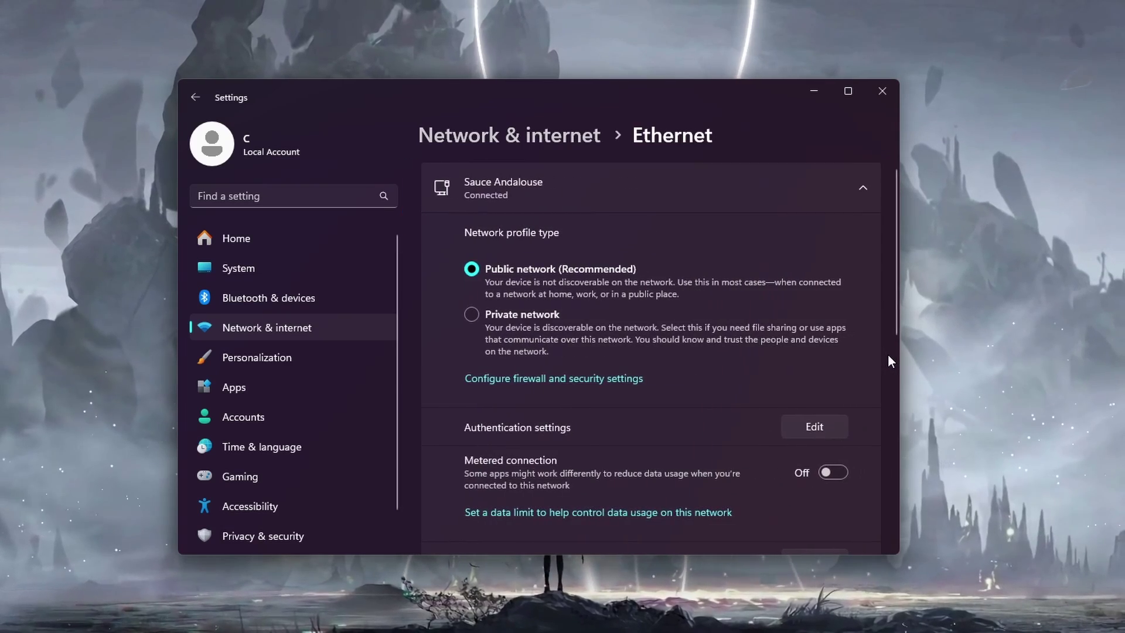
key("alt+Left")
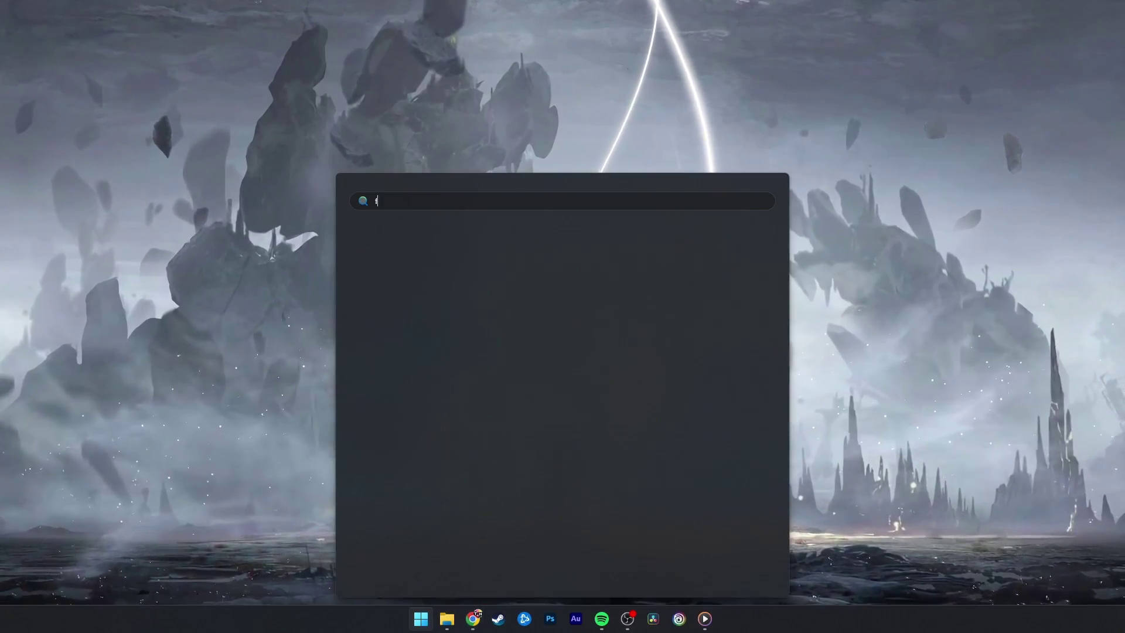
Open the firewall's 'Allow an app through firewall' list and close Windows Security.
type("firewall")
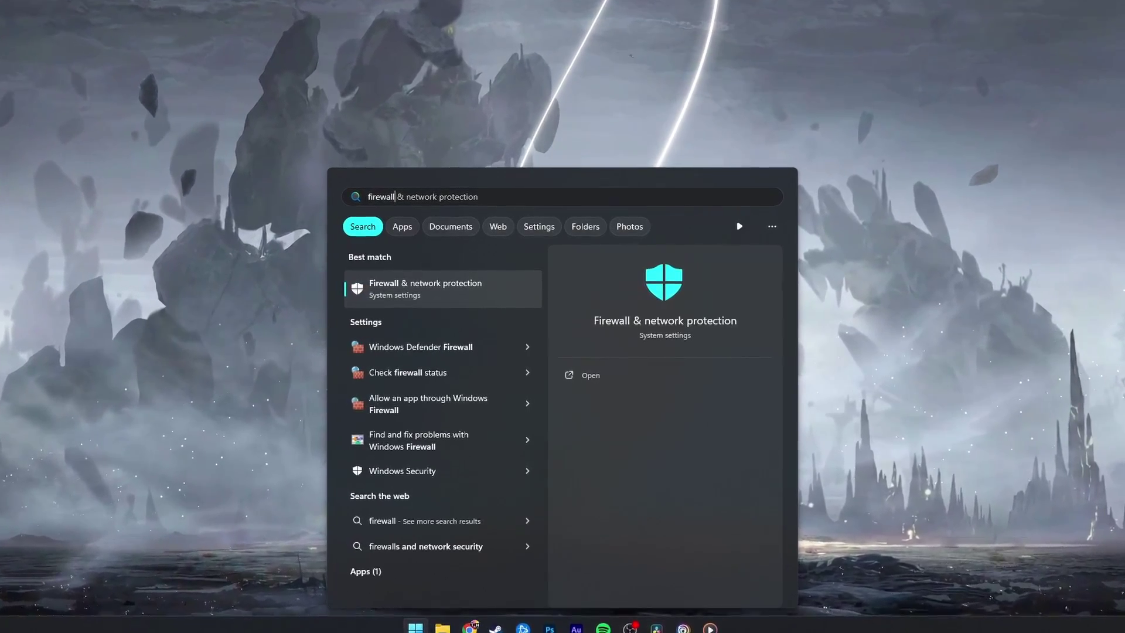
key("Return")
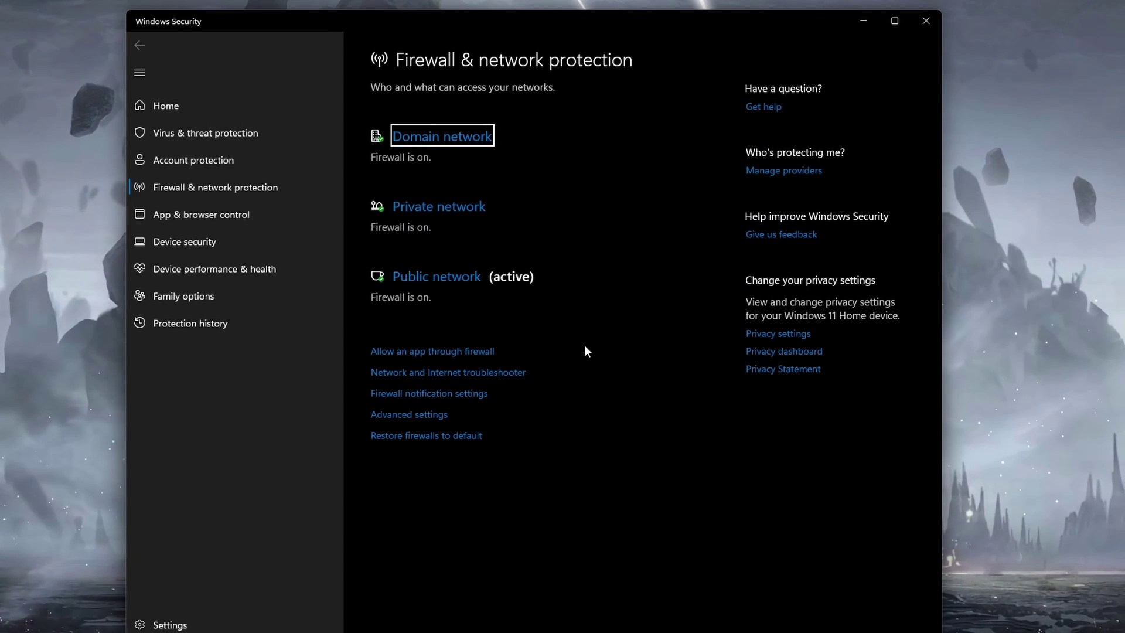
left_click(486, 352)
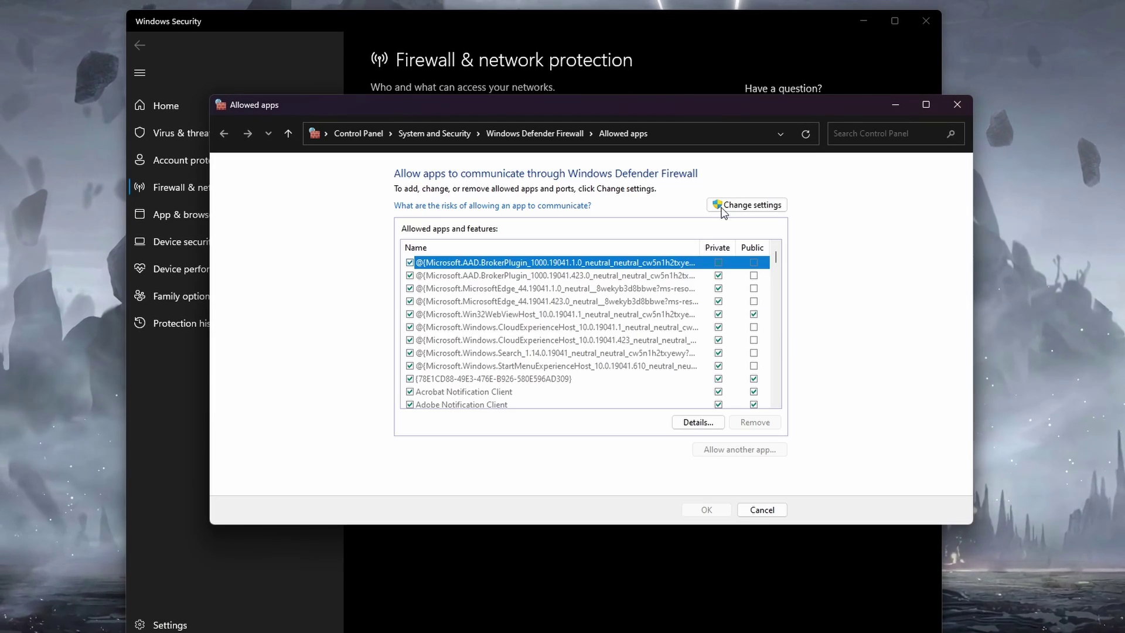
left_click(935, 23)
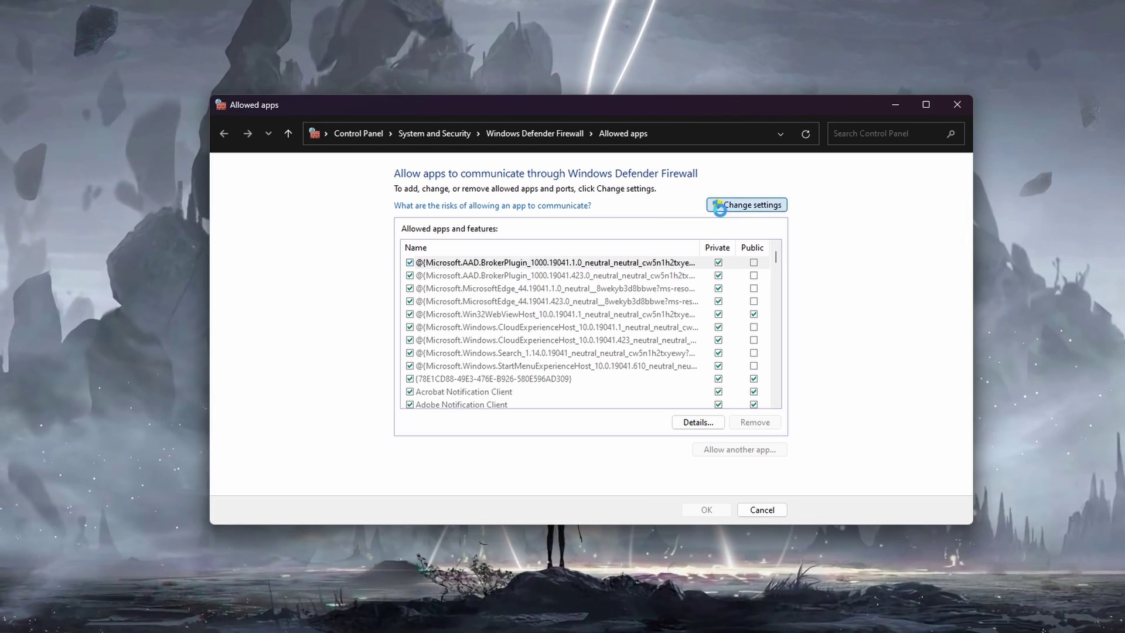
Unlock the allowed apps list with Change settings and select both Wuthering Waves entries.
left_click(559, 301)
key("w")
scroll(560, 302, "down", 8)
left_click(561, 301)
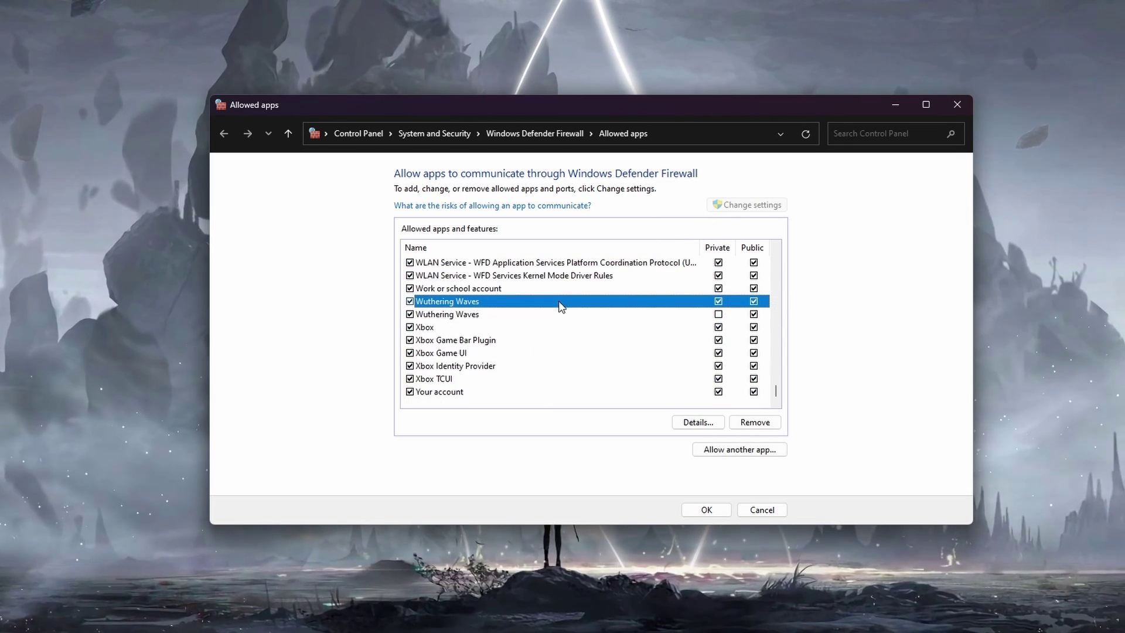
left_click(554, 315)
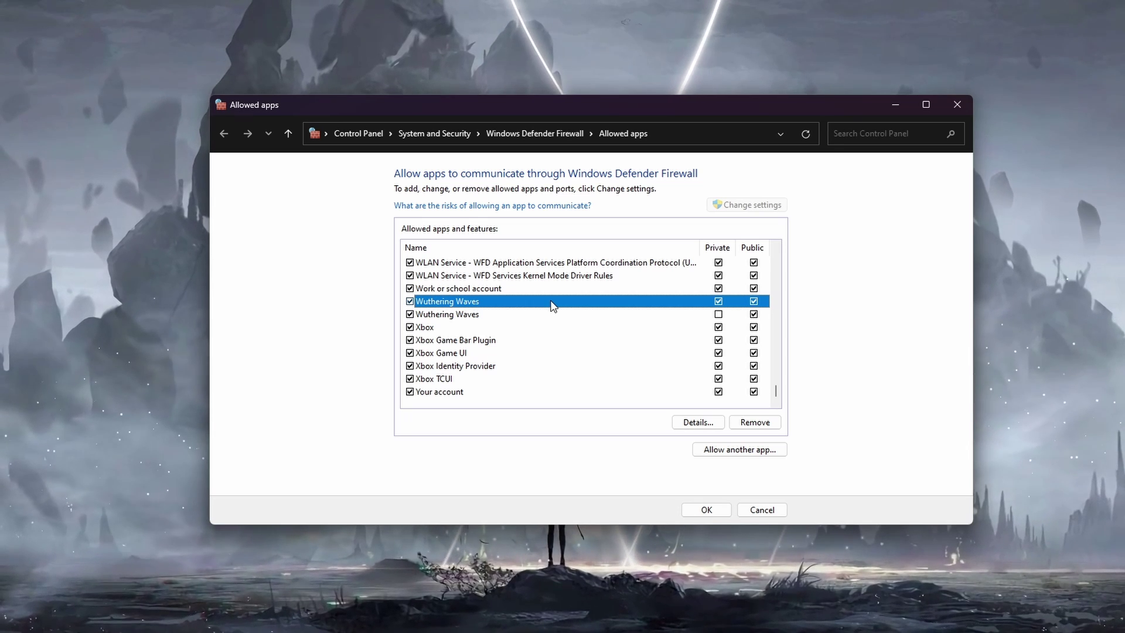
left_click(716, 452)
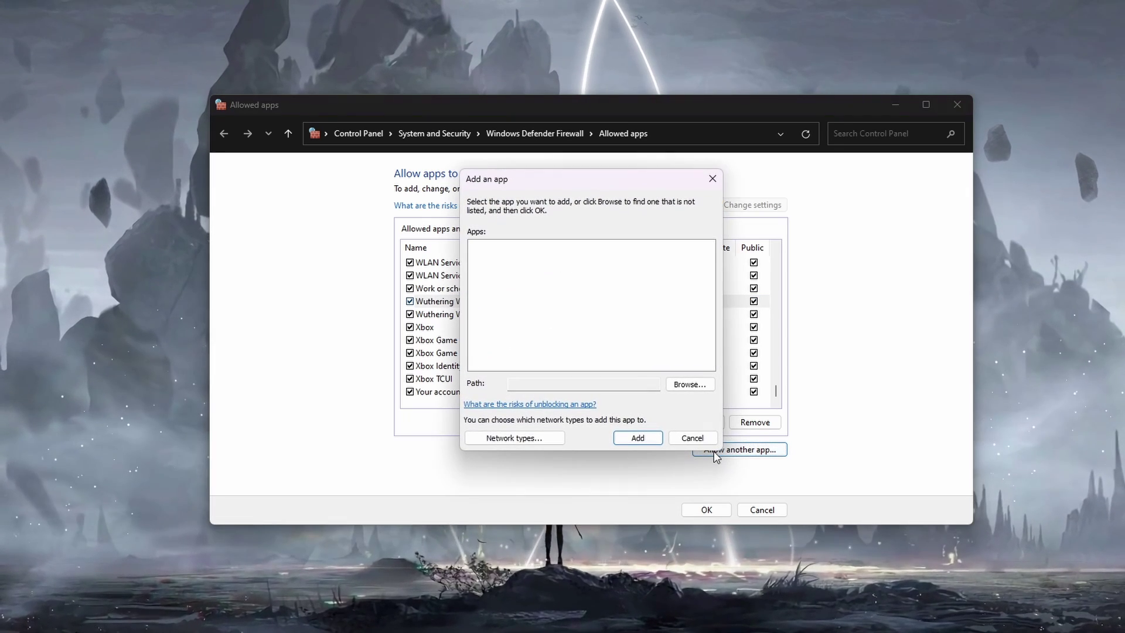
left_click(698, 388)
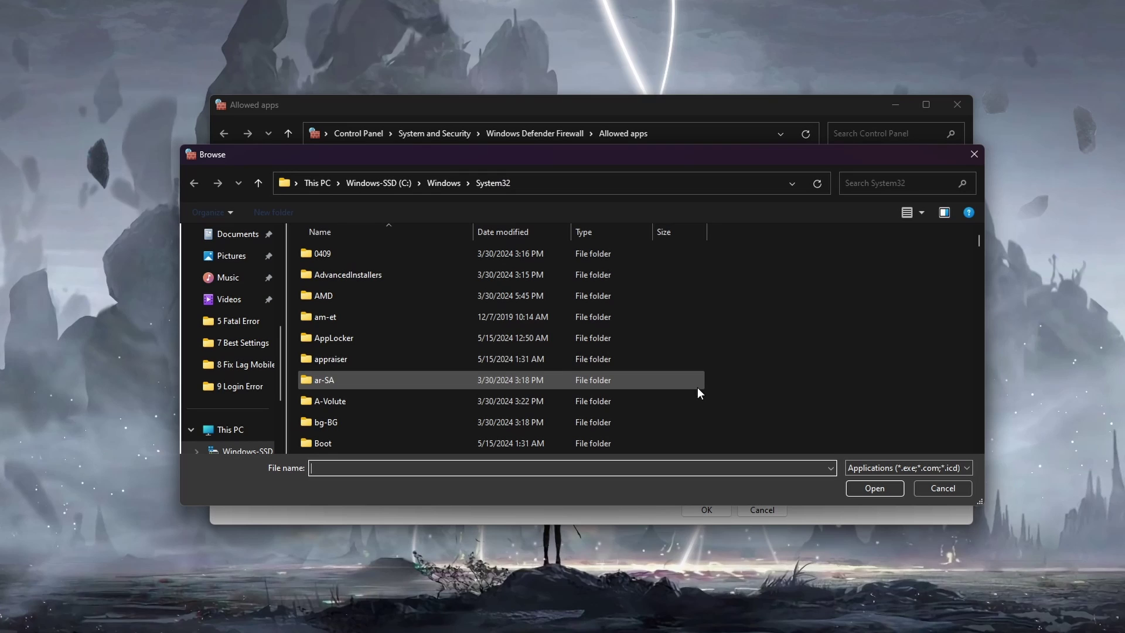
left_click(317, 183)
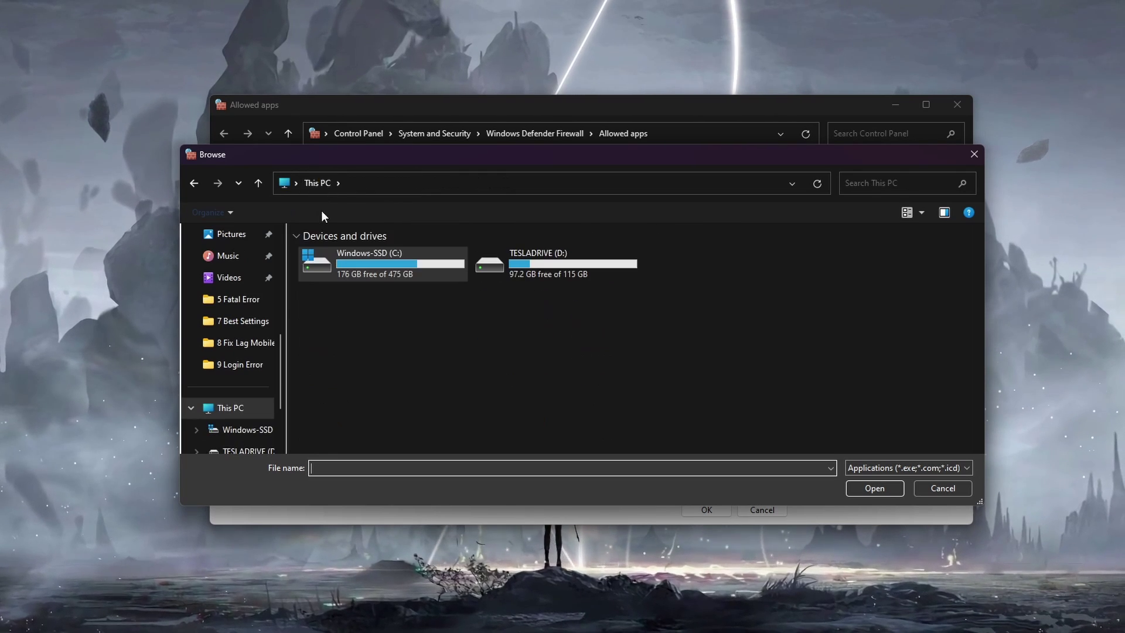
double_click(347, 272)
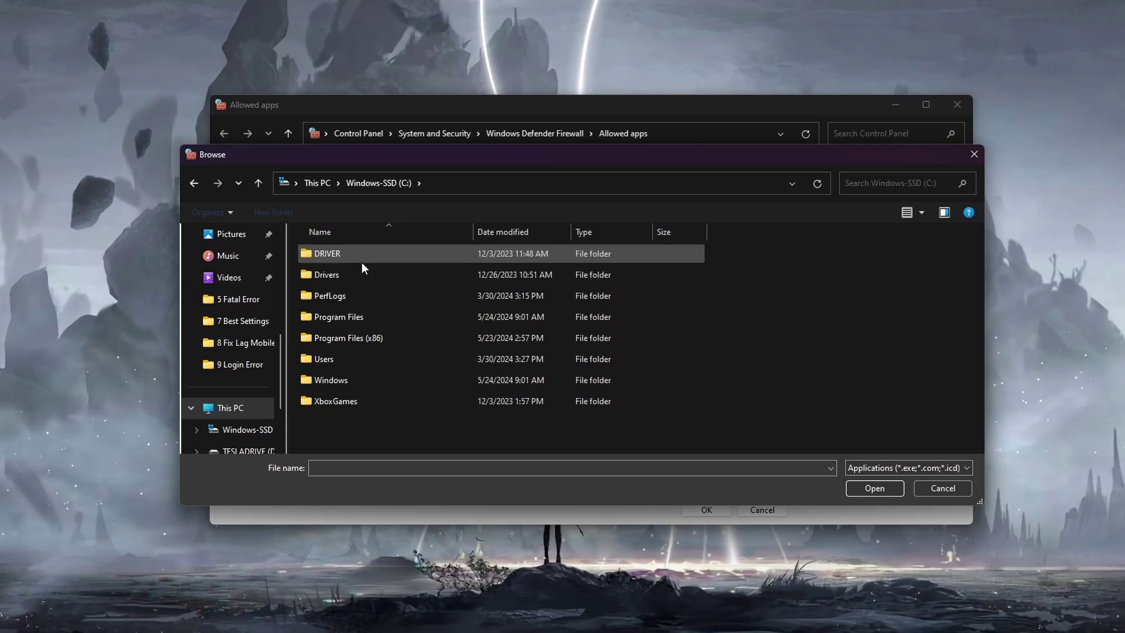
double_click(357, 313)
double_click(357, 351)
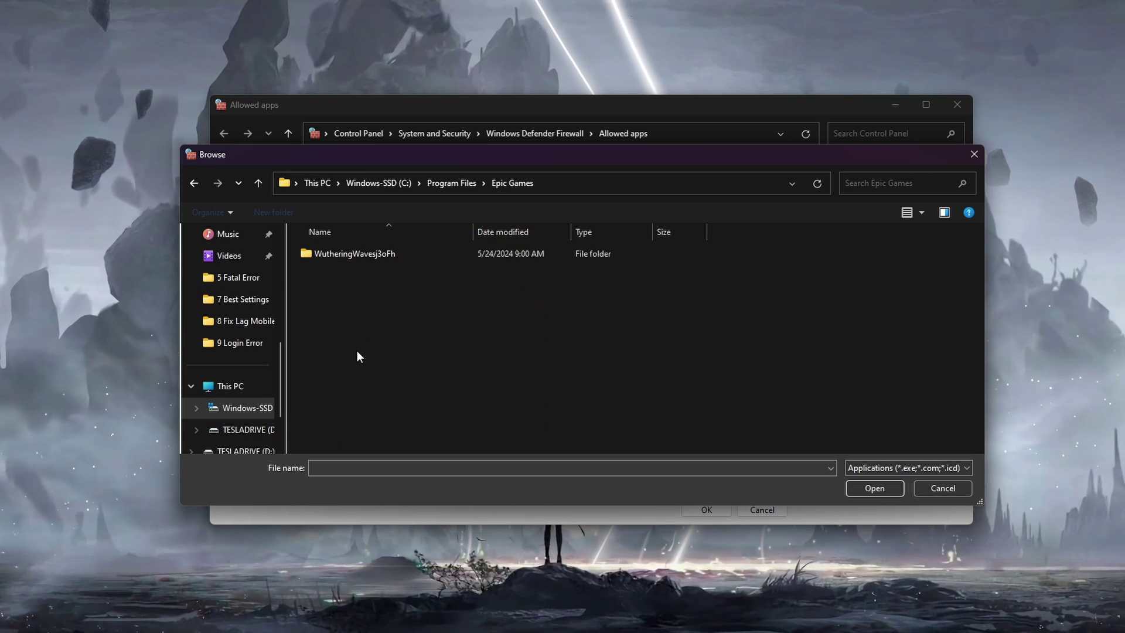
double_click(357, 256)
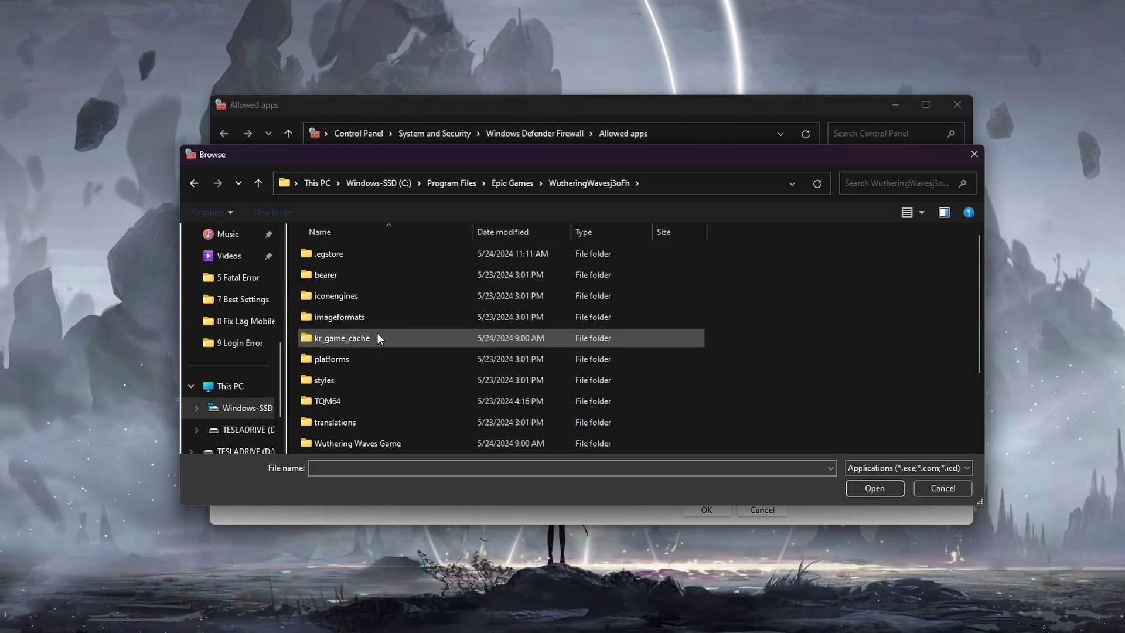
scroll(377, 339, "down", 2)
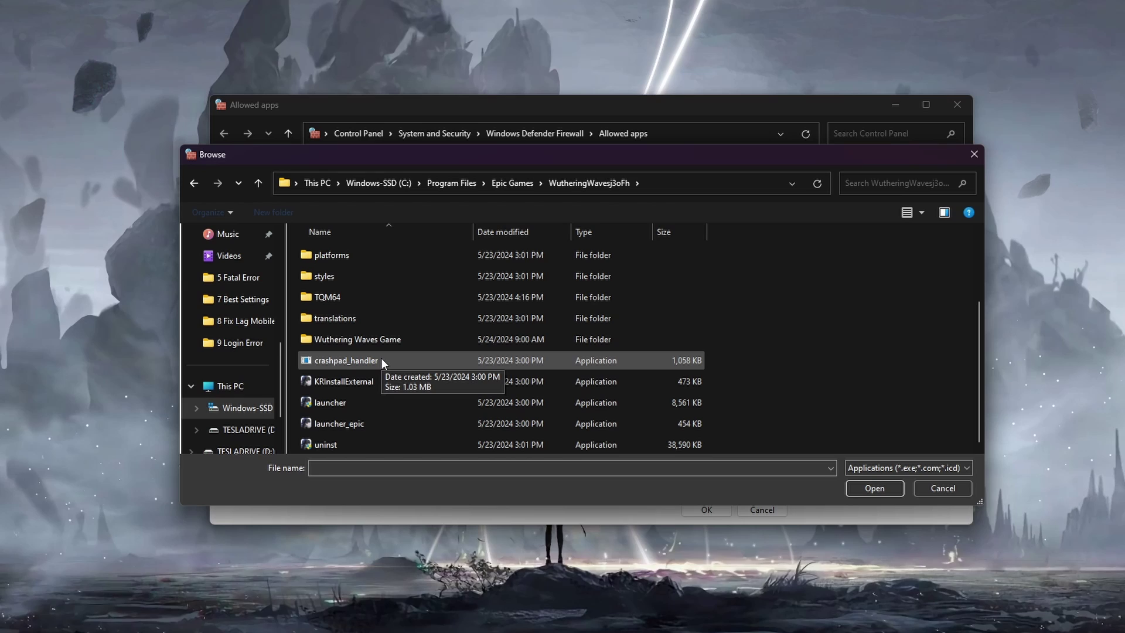
left_click(956, 492)
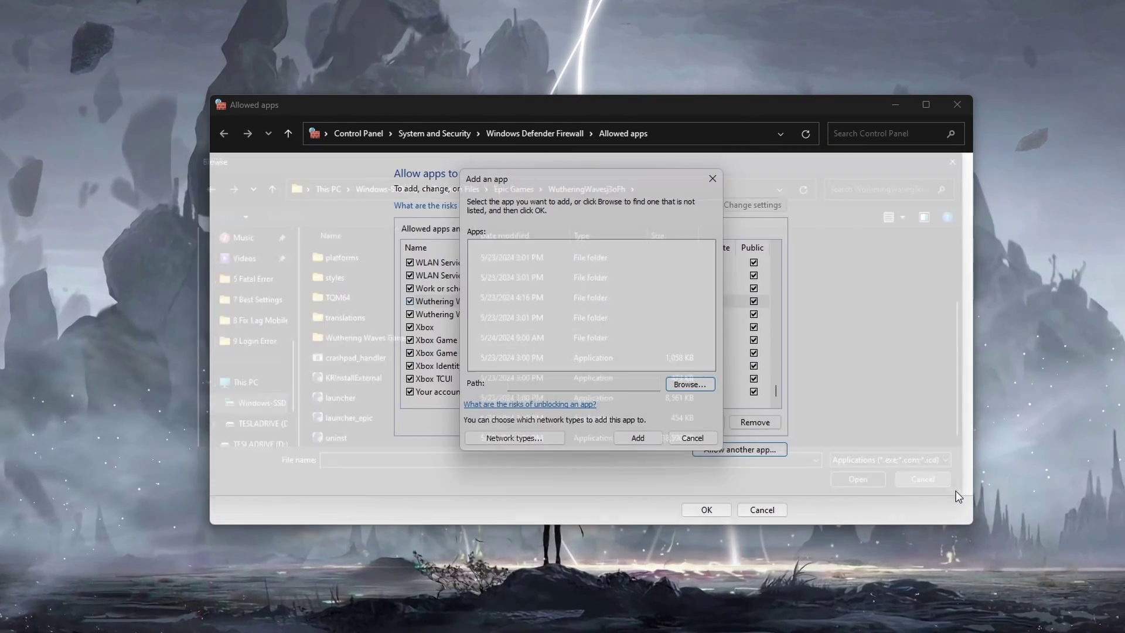
left_click(685, 439)
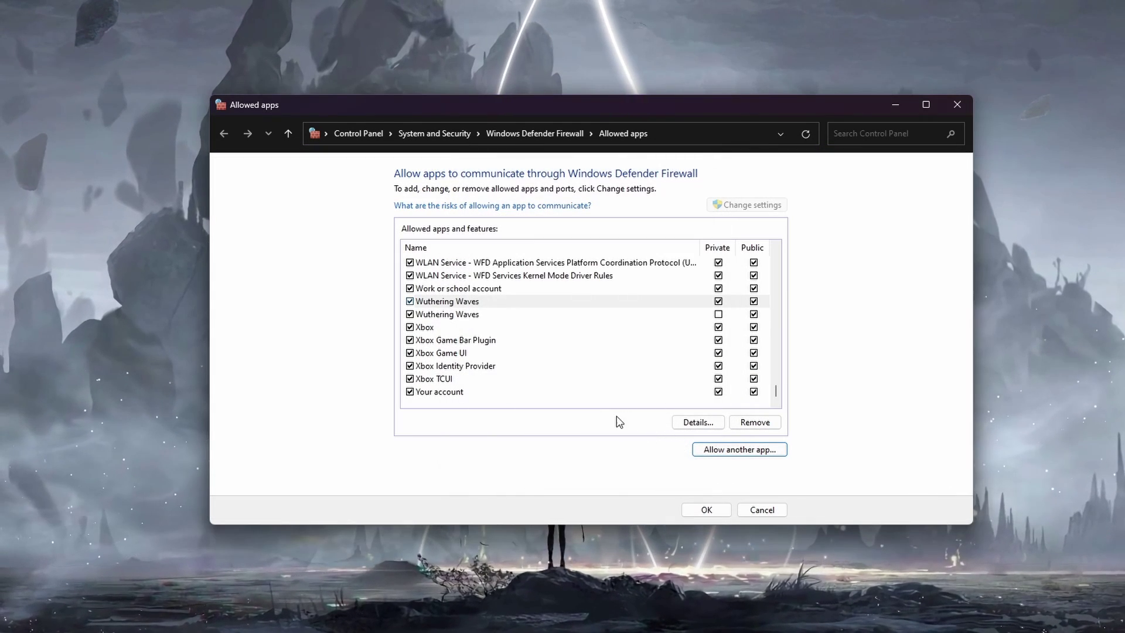
left_click(468, 302)
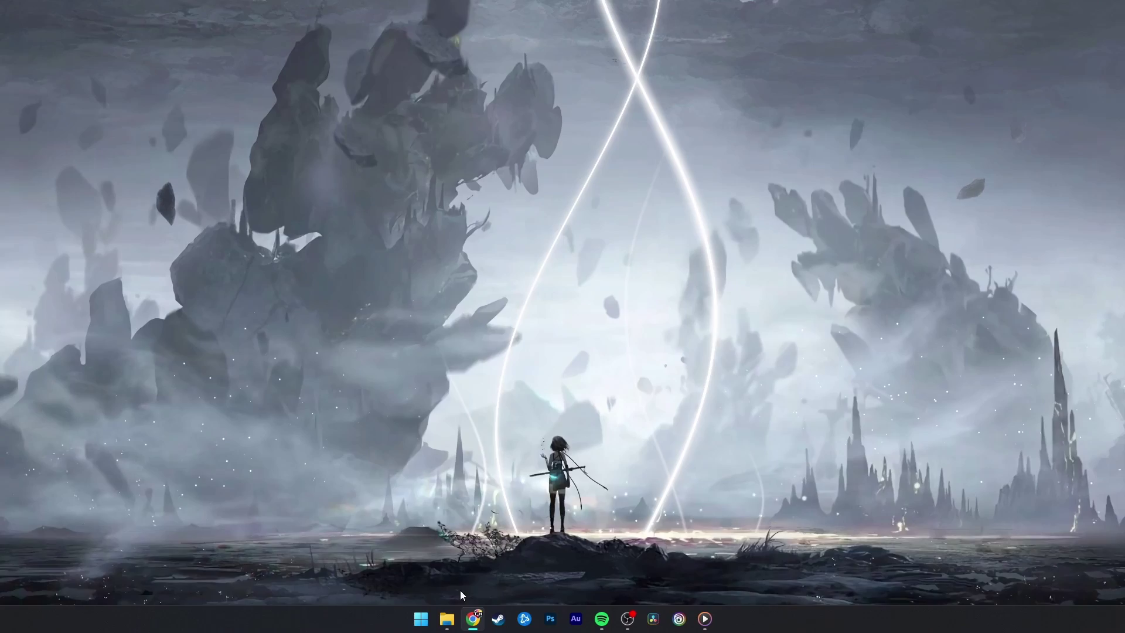
Browse to C:\Program Files\Epic Games\WutheringWavesj3oFh and open the launcher's Properties.
left_click(447, 619)
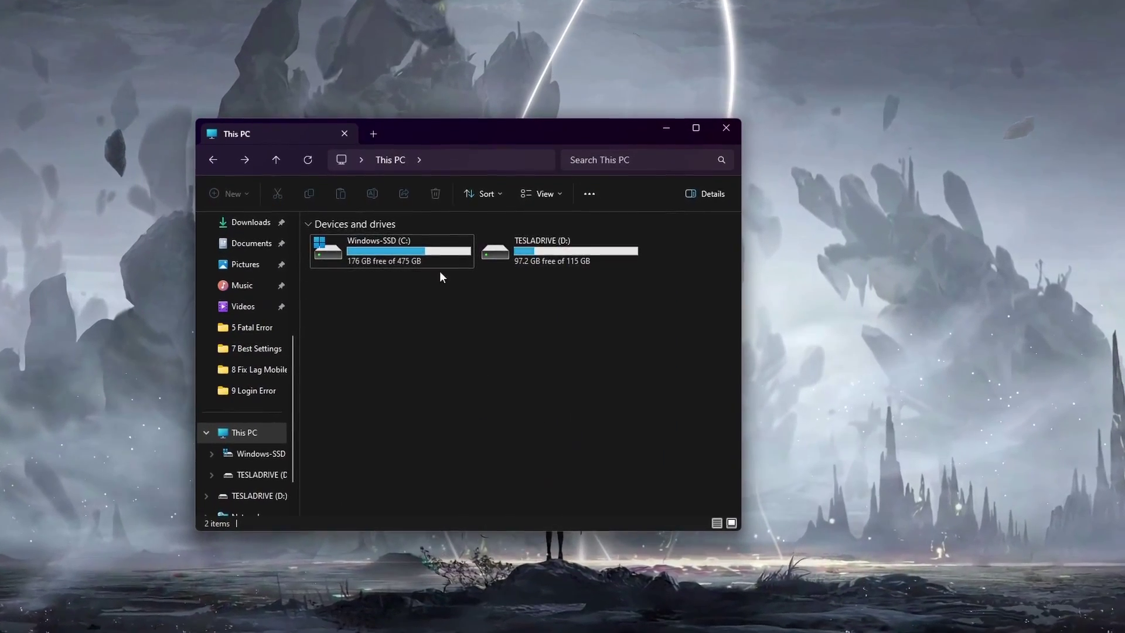
left_click_drag(452, 123, 557, 117)
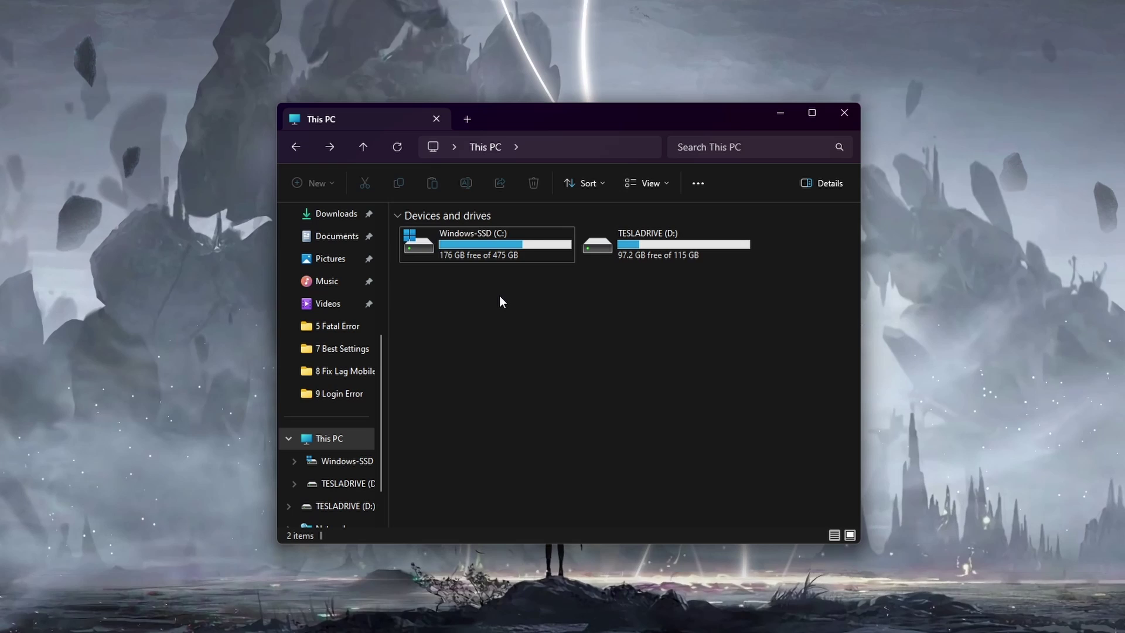
double_click(483, 254)
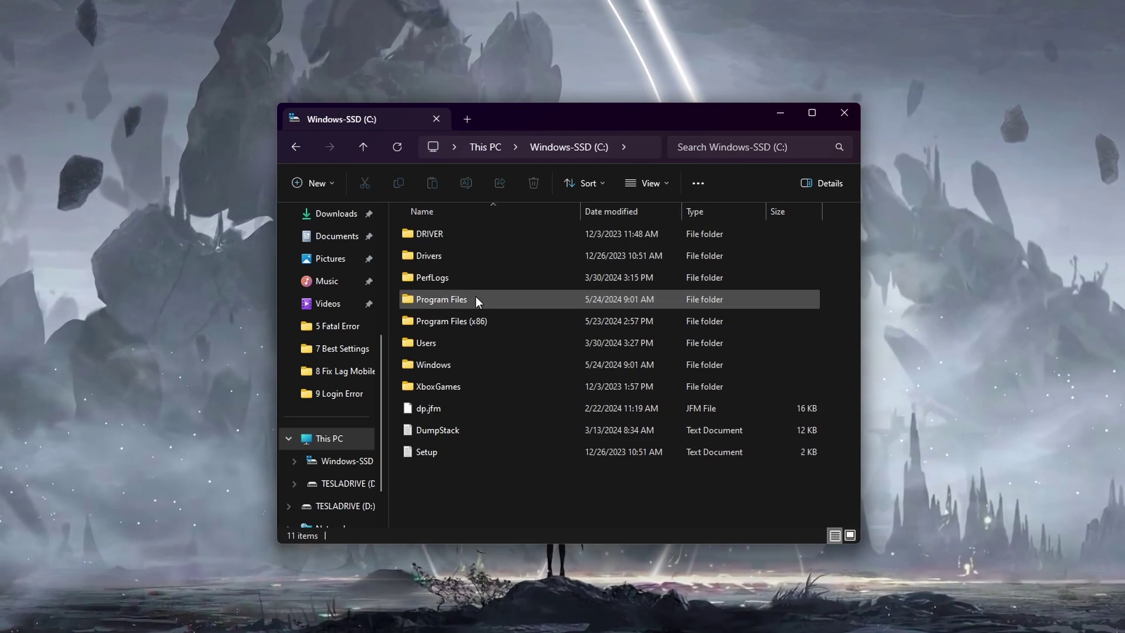
double_click(476, 299)
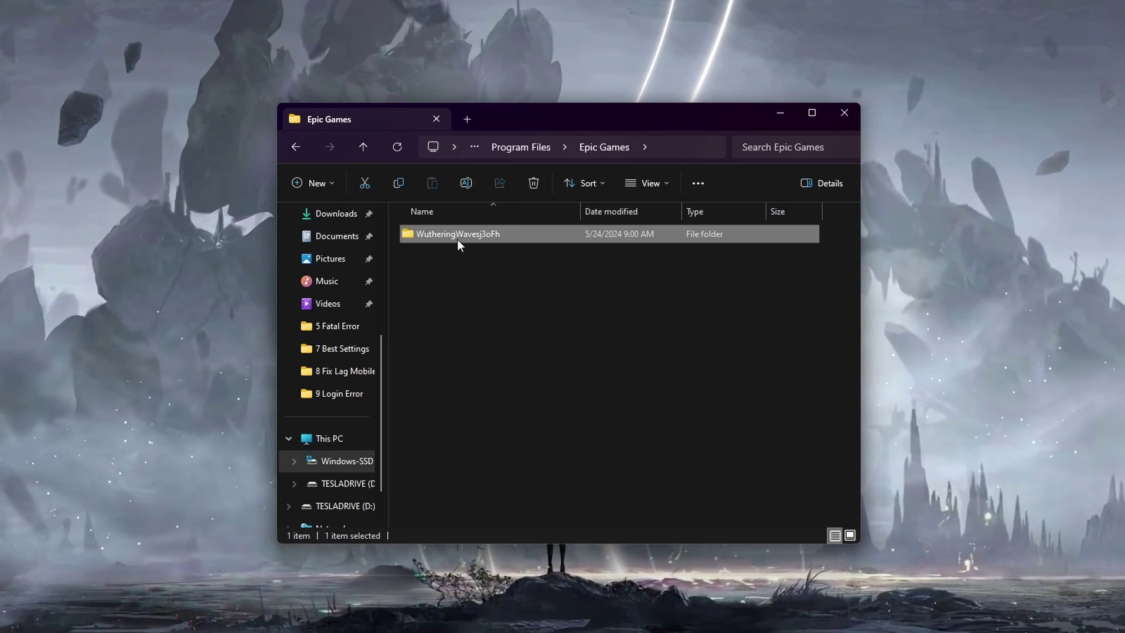
double_click(457, 239)
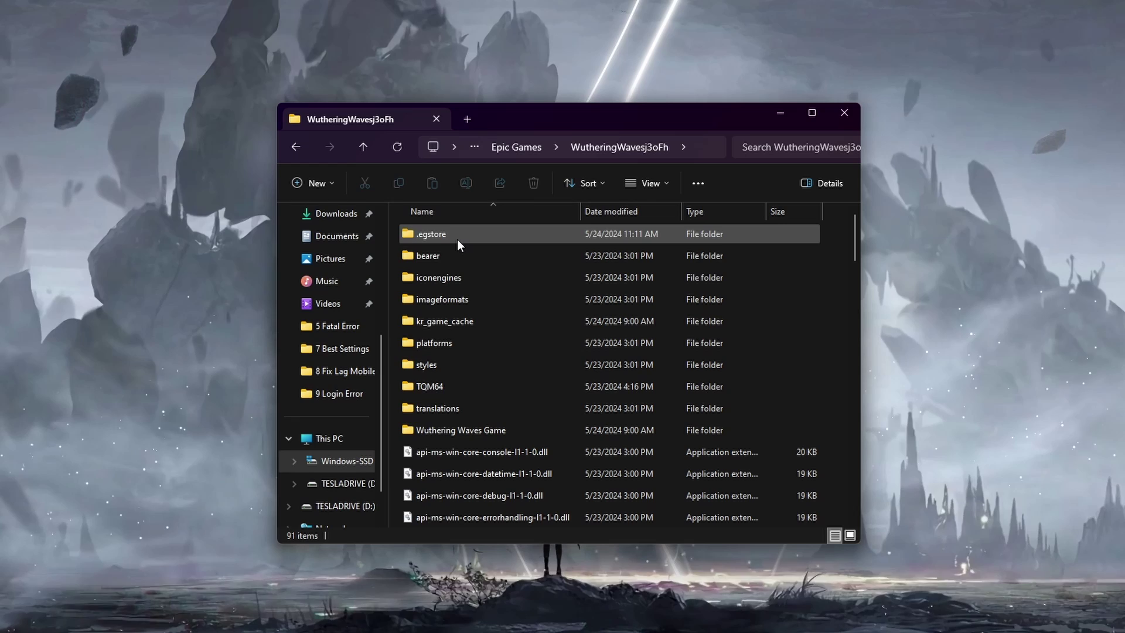
scroll(493, 348, "down", 20)
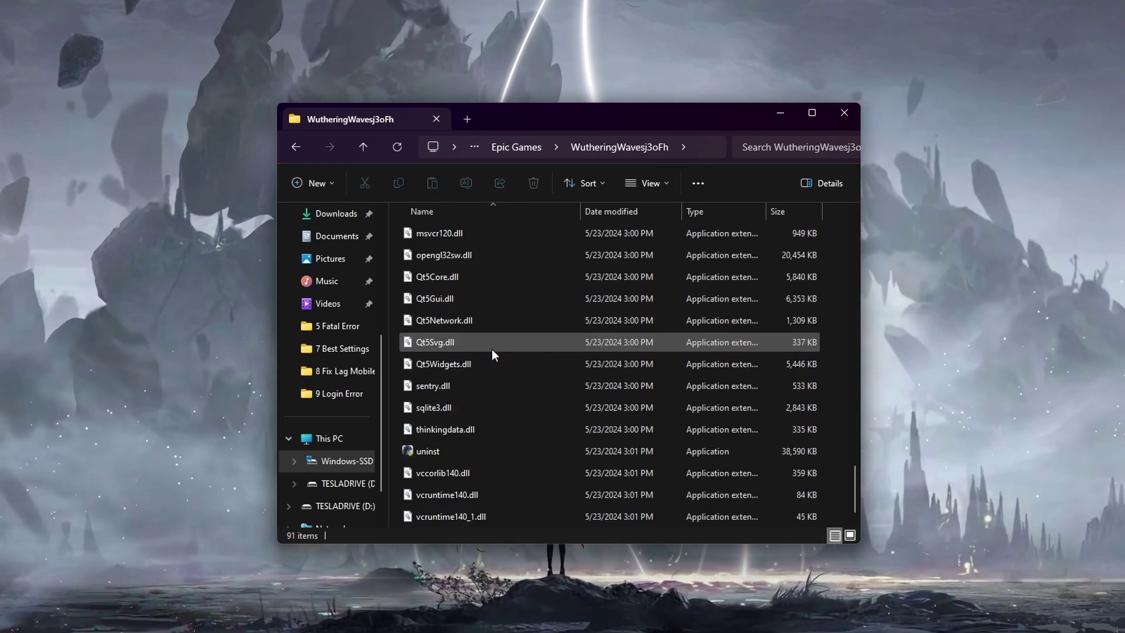
scroll(476, 404, "up", 8)
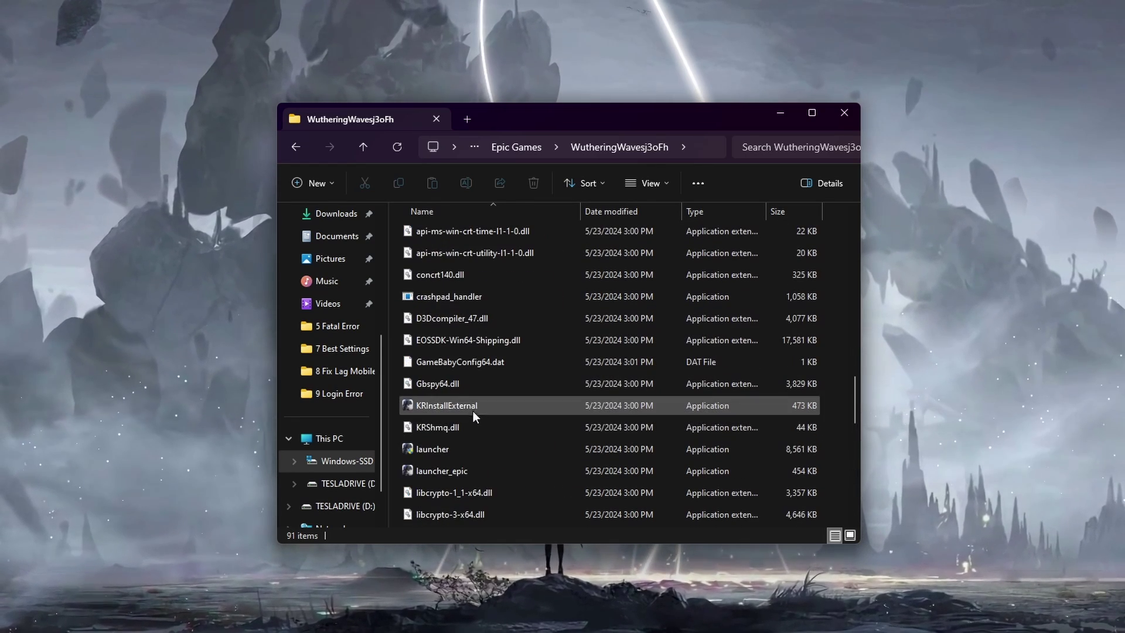
right_click(466, 445)
left_click(511, 347)
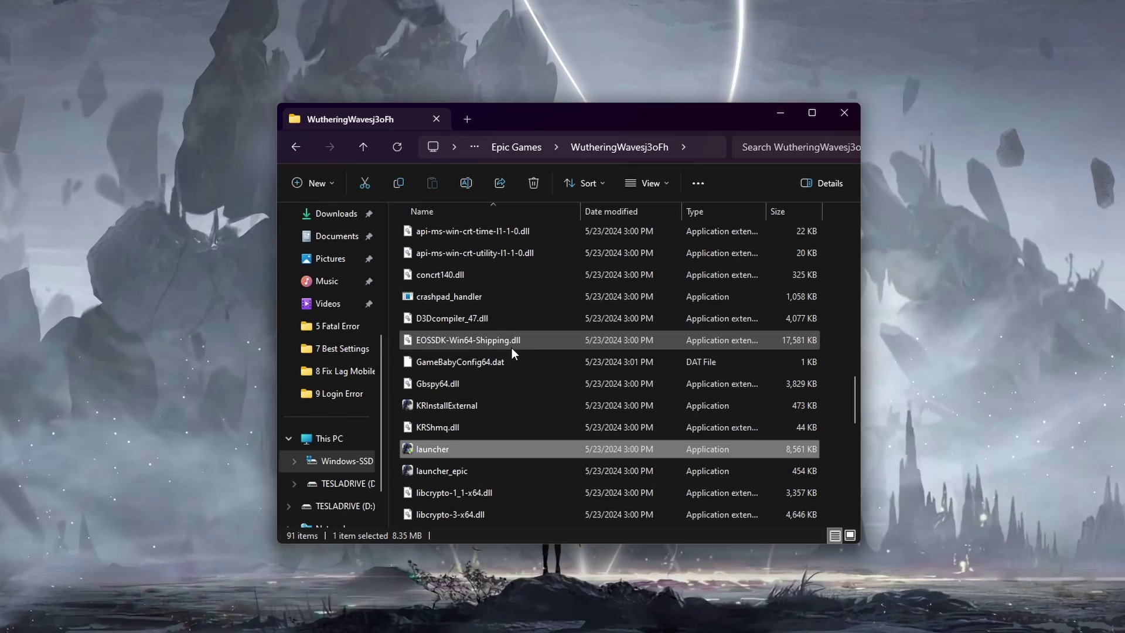
Tick 'Run this program as an administrator' on the launcher's Compatibility tab, then Apply and OK.
left_click(550, 210)
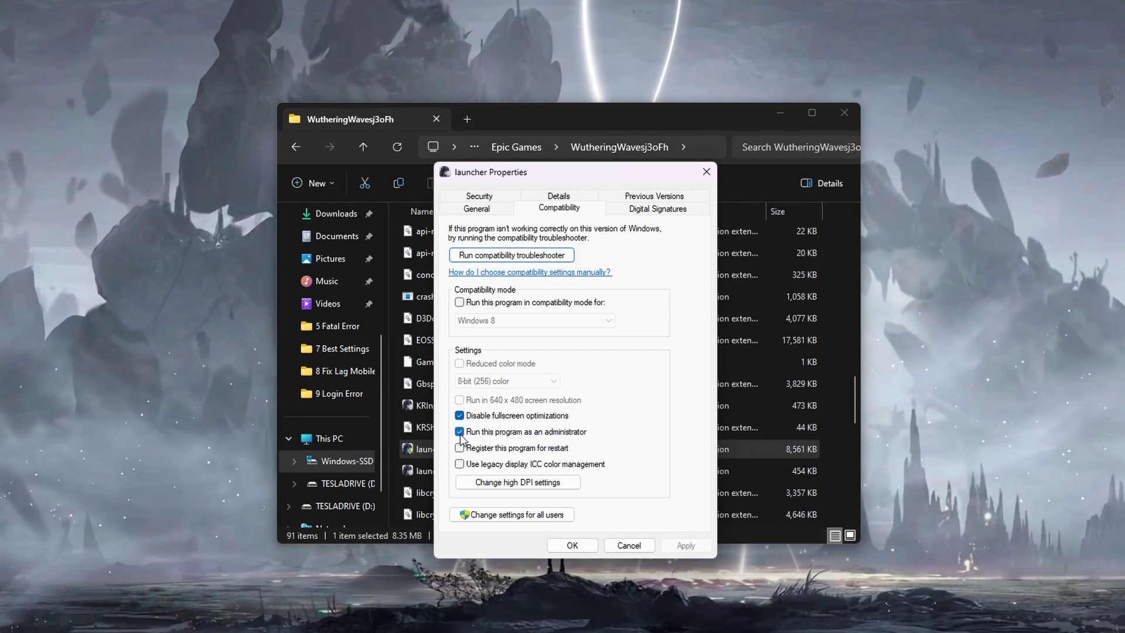
left_click(590, 434)
left_click(681, 546)
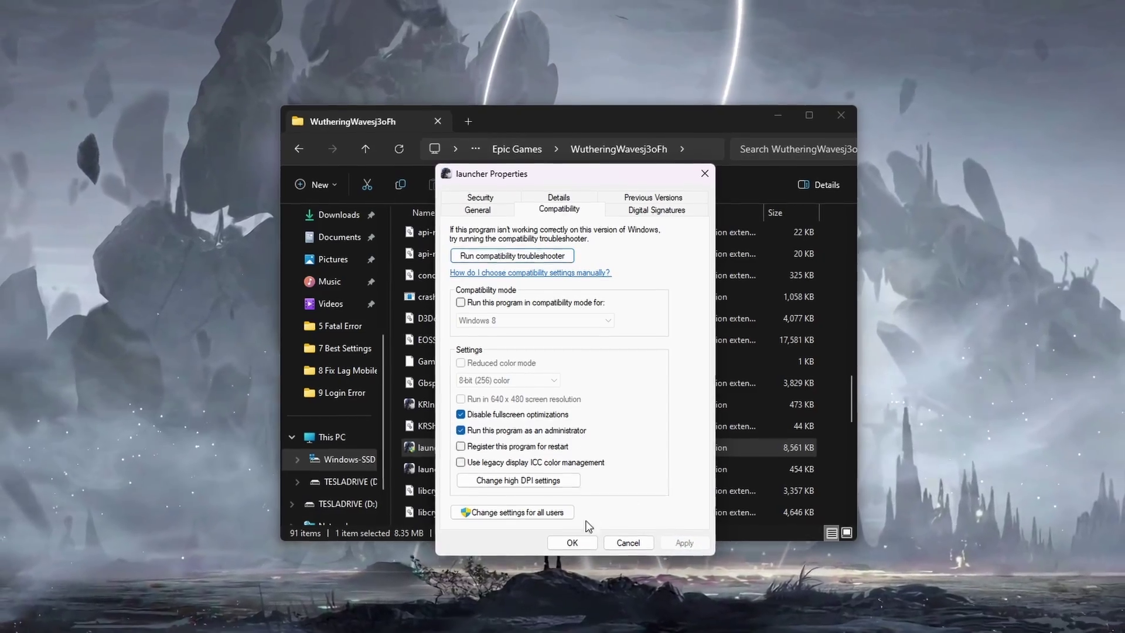
left_click(573, 545)
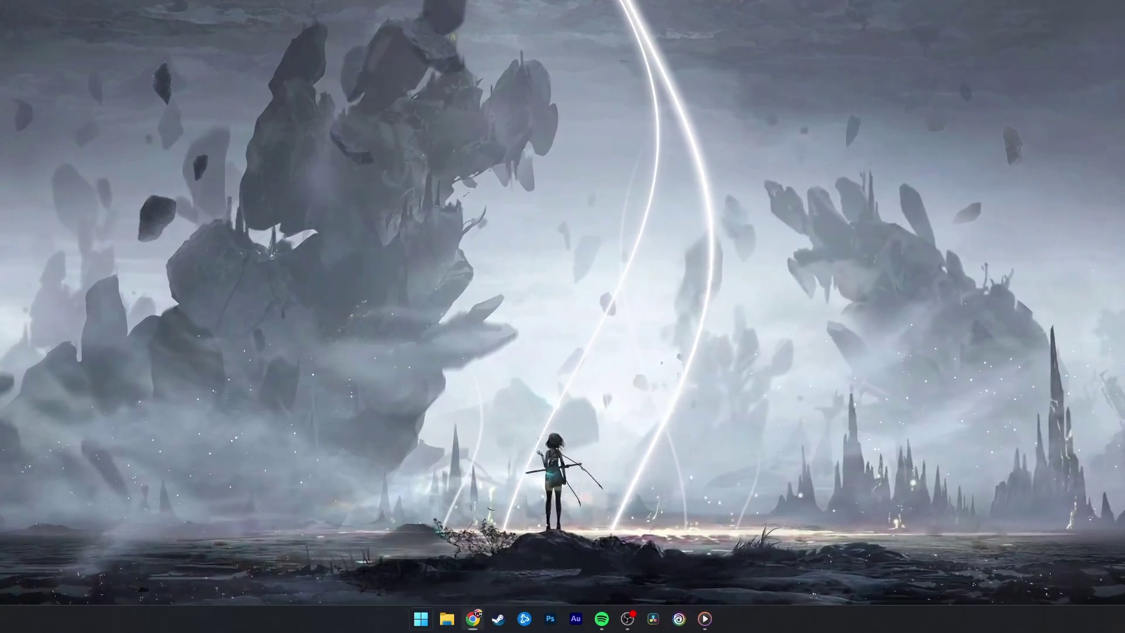
Run Check for updates on the Windows Update page in Settings, then close Settings.
type("settings")
key("Return")
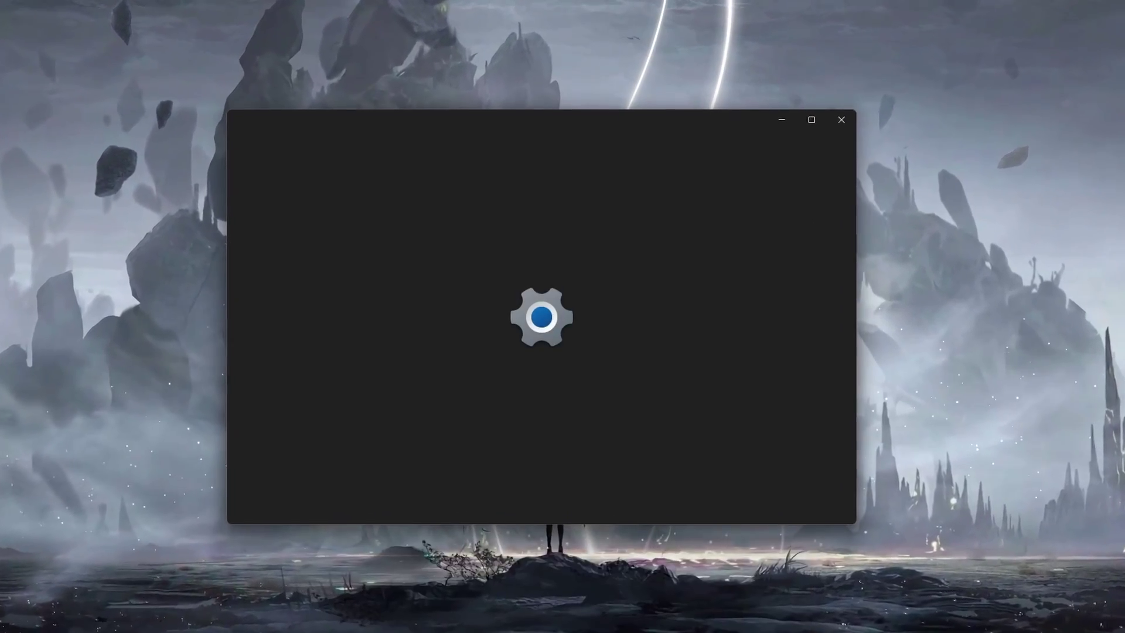
scroll(326, 334, "down", 1)
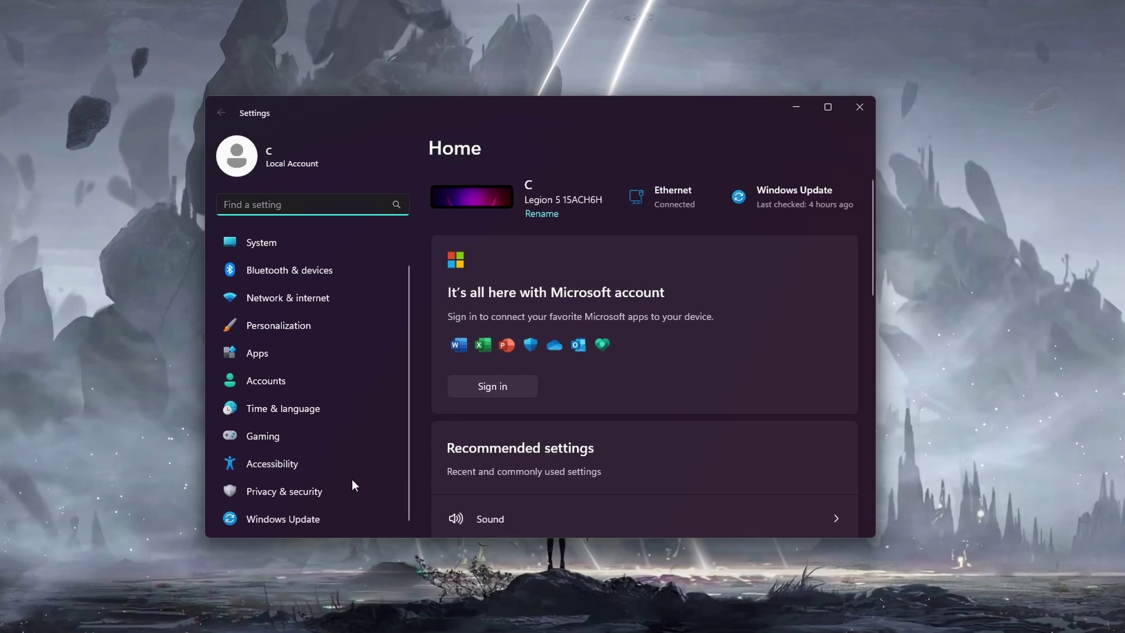
left_click(356, 517)
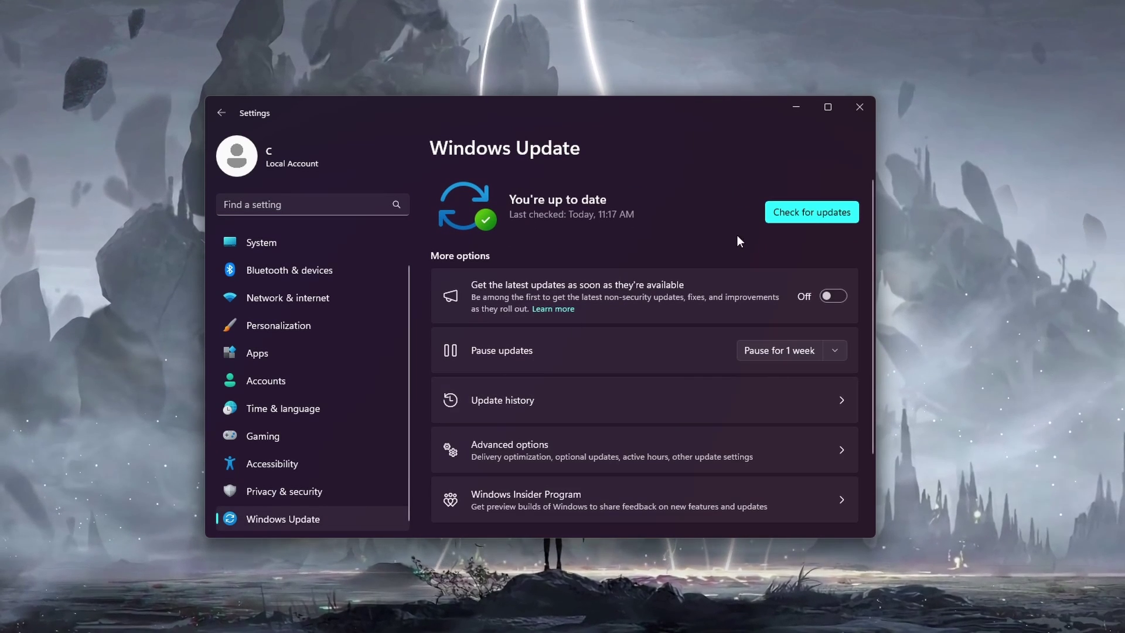
left_click(774, 220)
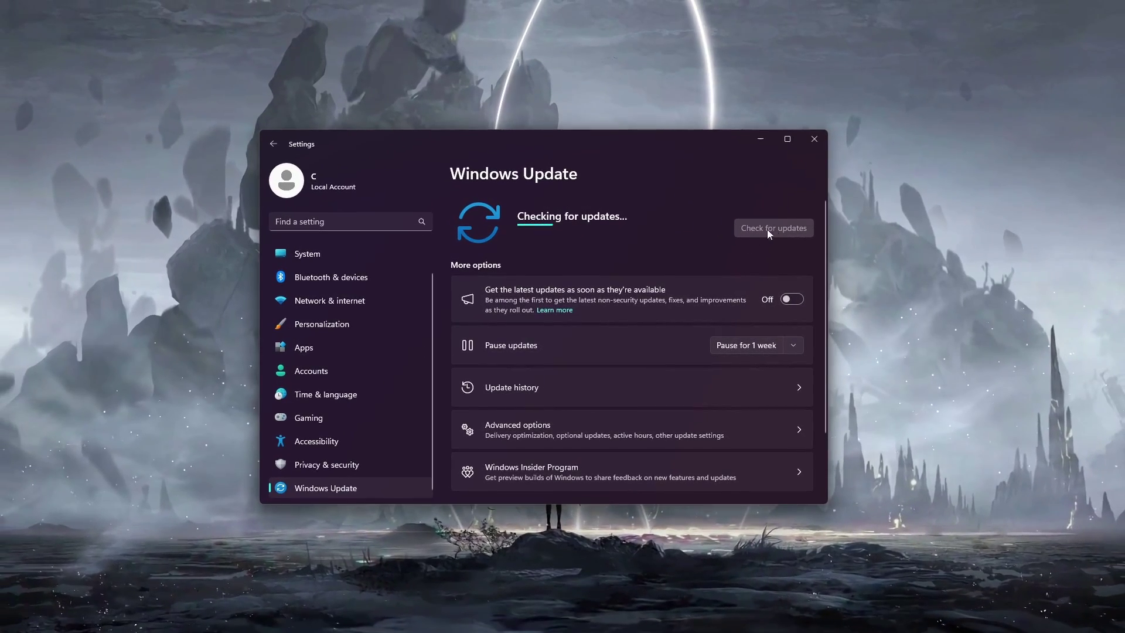
left_click(815, 140)
Open Update driver for the ASIX USB to Gigabit Ethernet adapter in Device Manager, then close the wizard.
key("super")
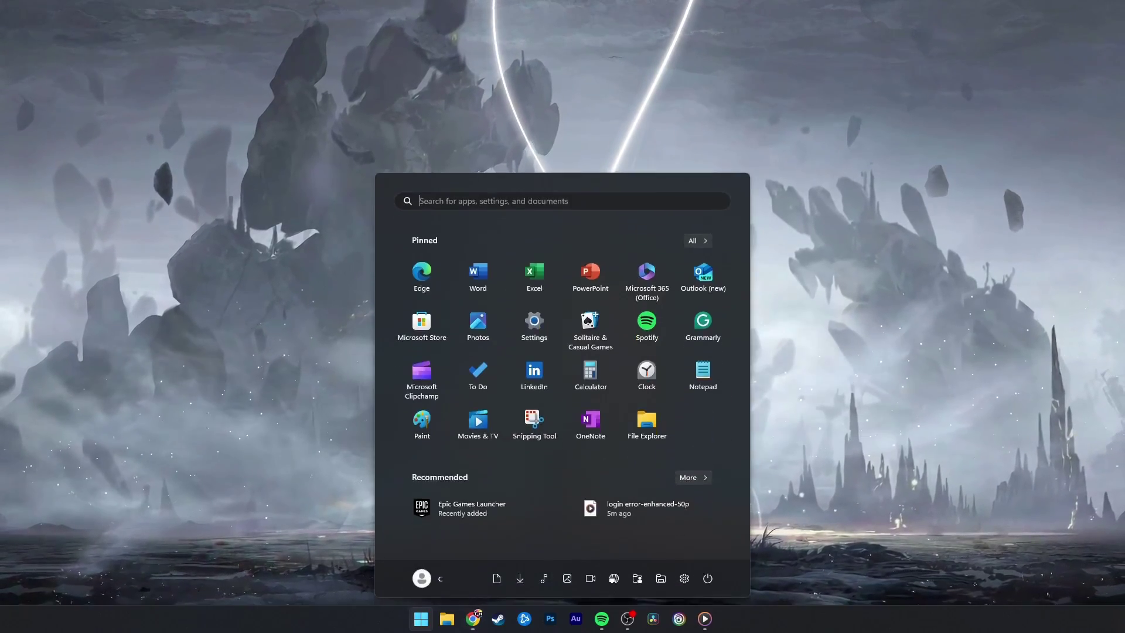
type("device ma")
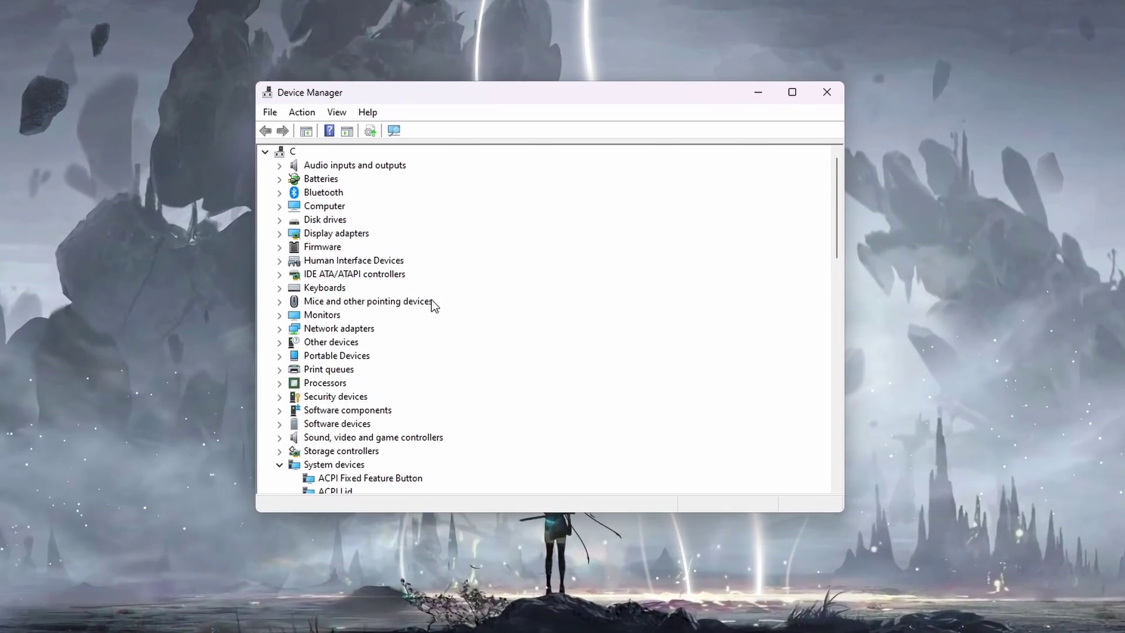
left_click(279, 328)
left_click(418, 330)
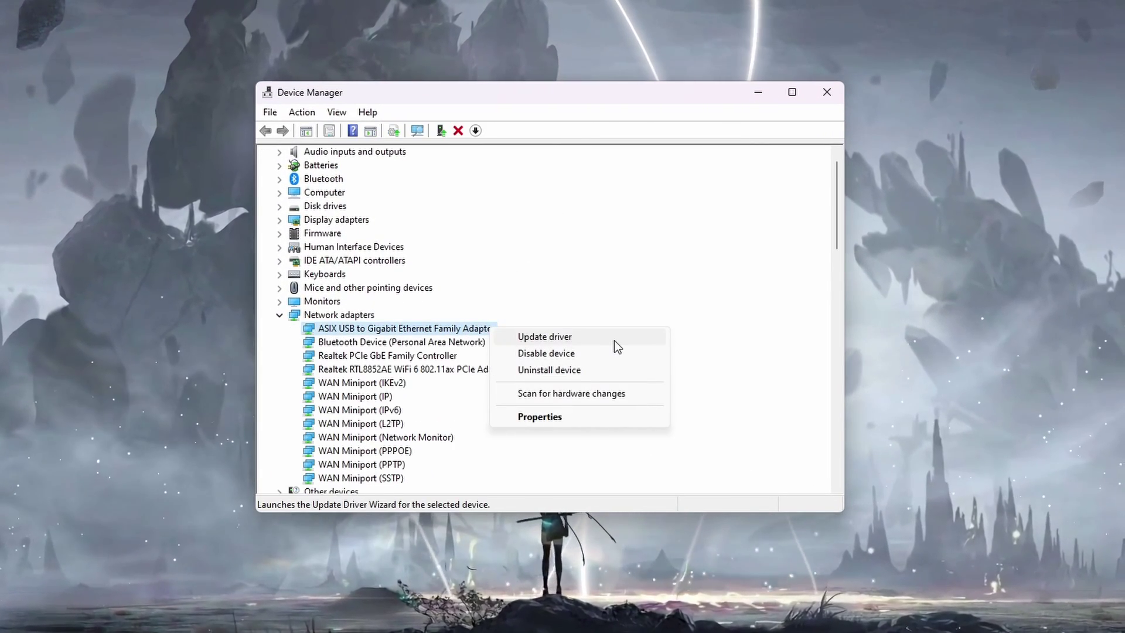
left_click(615, 343)
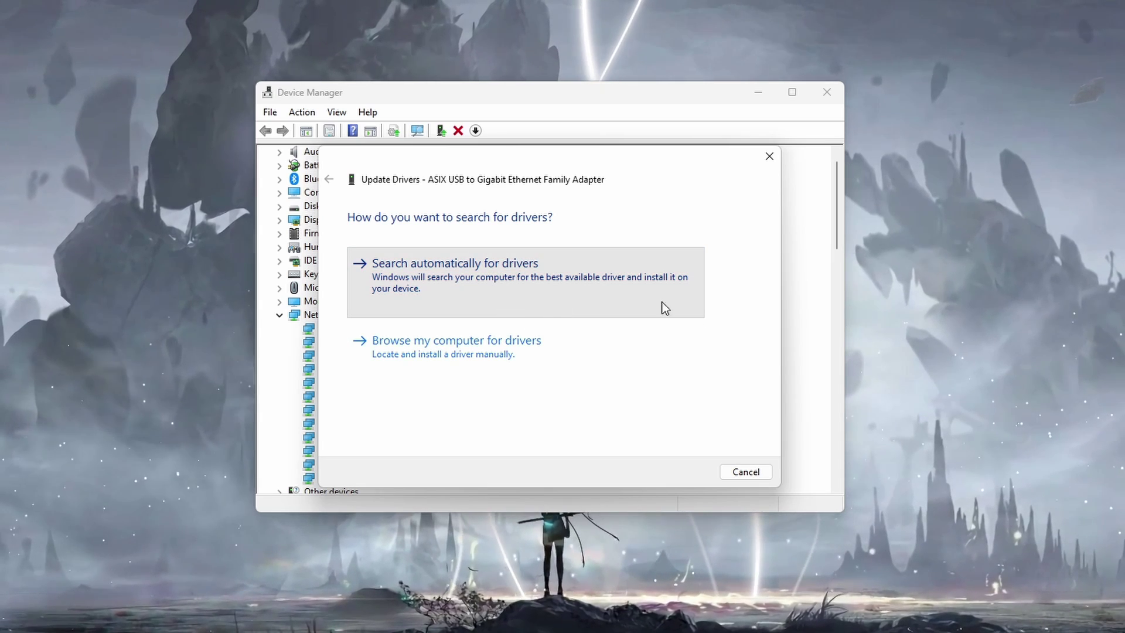
left_click(768, 156)
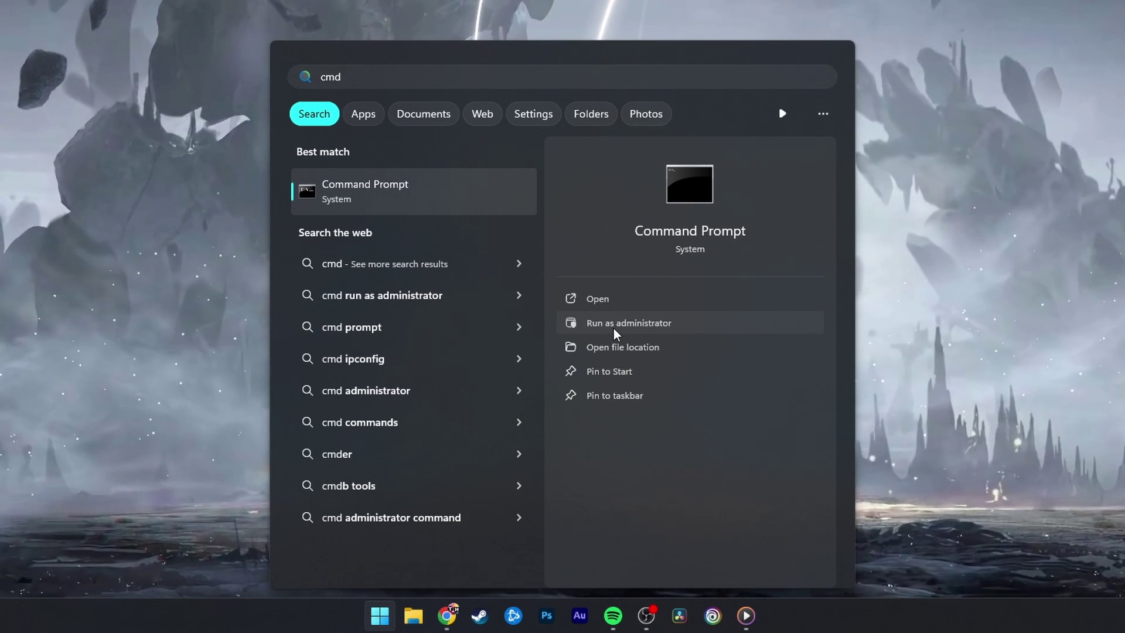
Run 'ipconfig /flushdns' in Command Prompt launched as administrator.
right_click(439, 202)
left_click(459, 215)
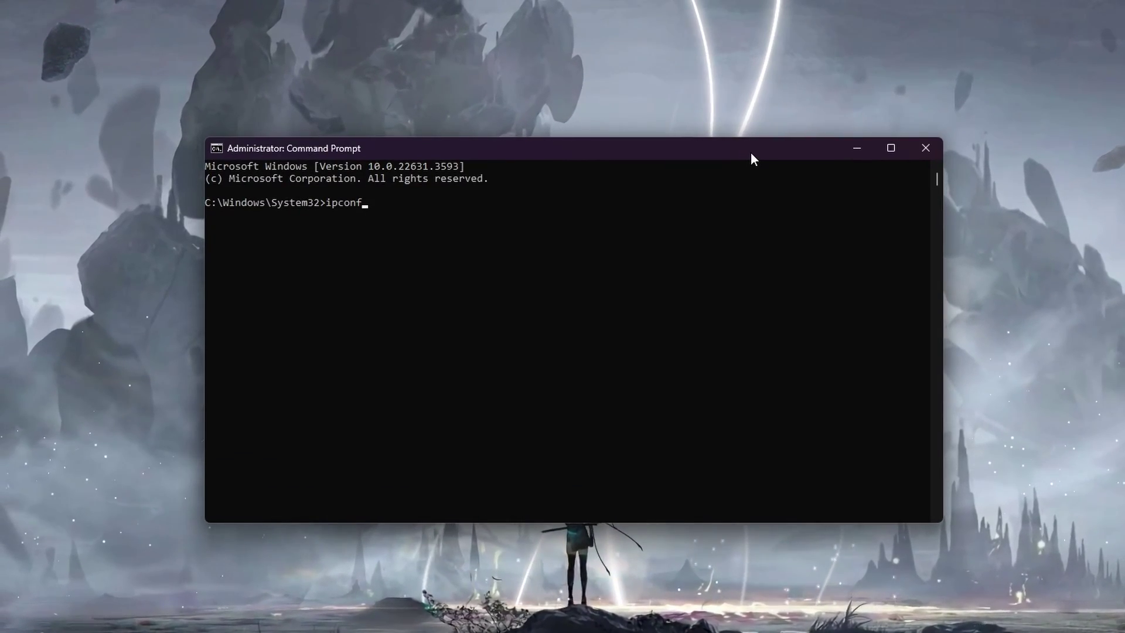
type("ushdns")
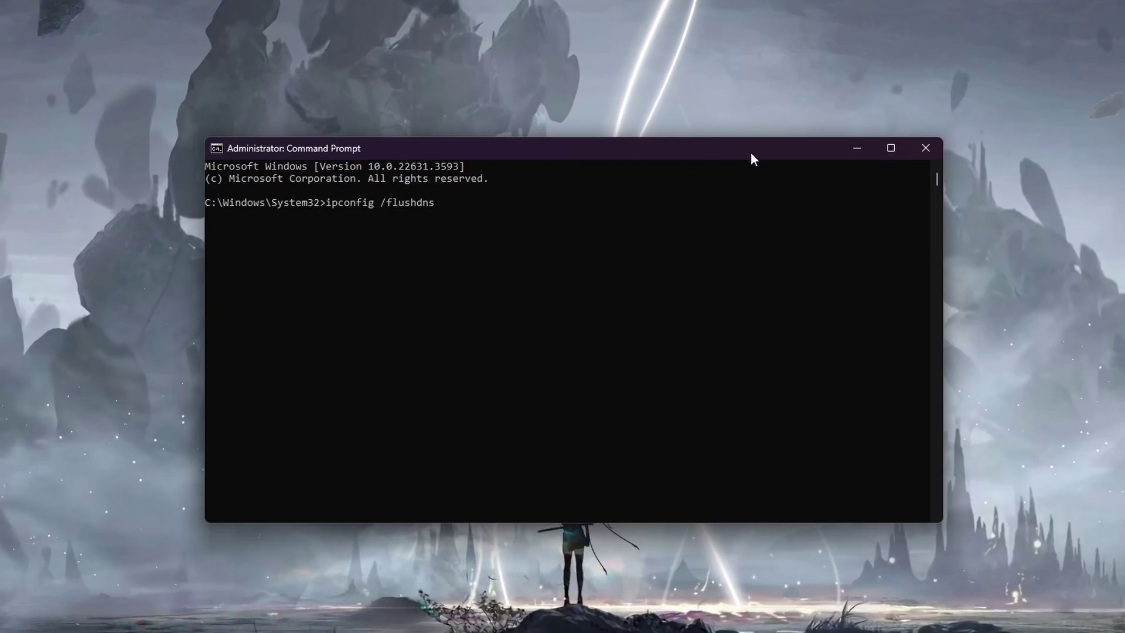
key("Return")
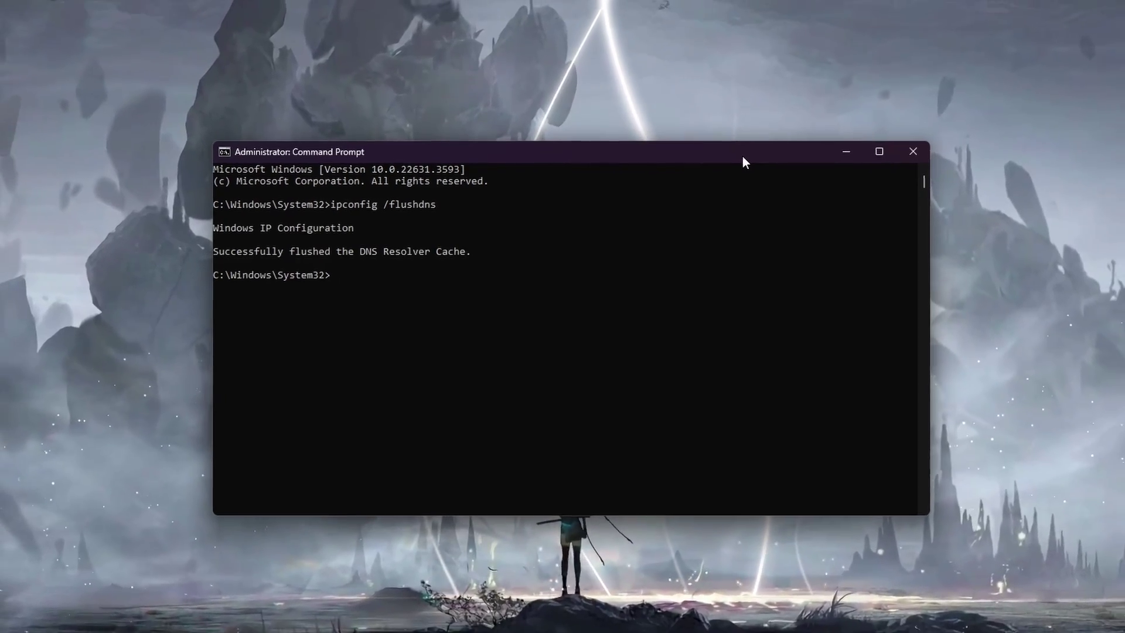